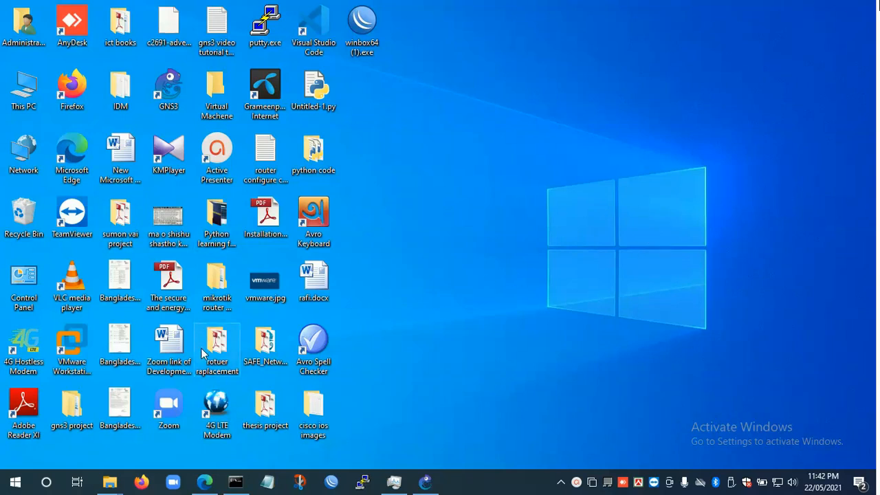
- Open Firefox and go to the GNS3 website at gns3.com
left_click(141, 482)
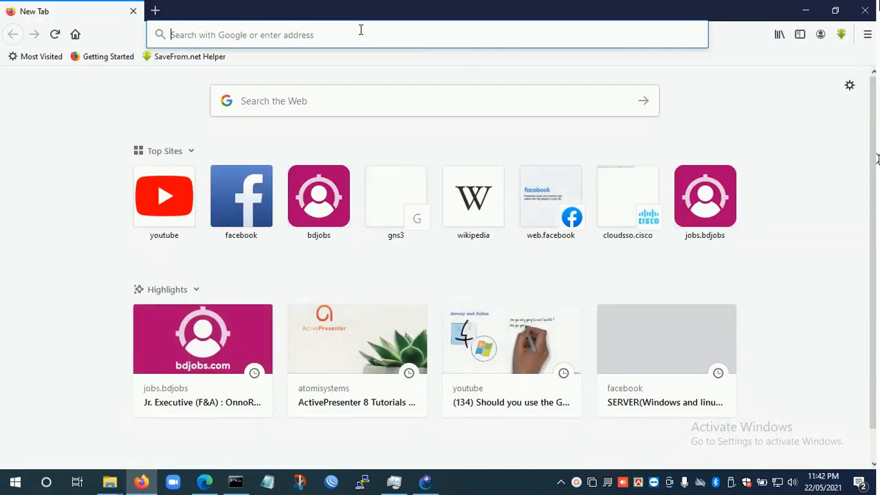
left_click(360, 30)
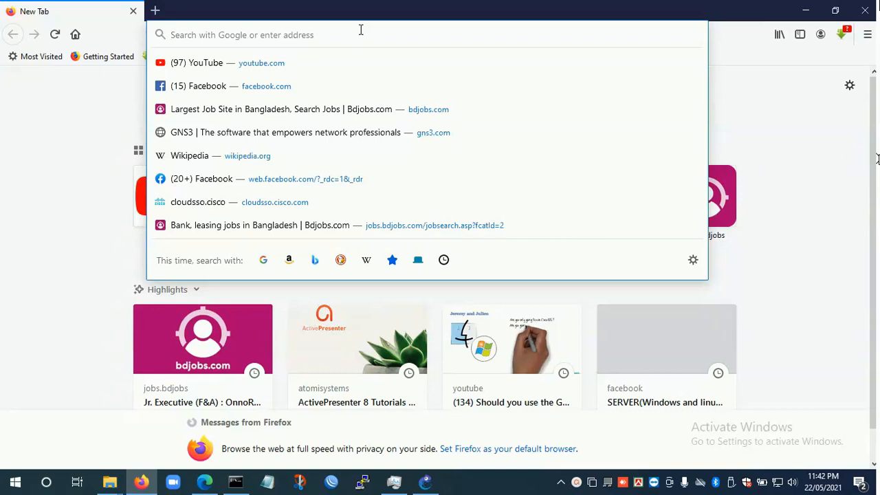
type("gns3.com/")
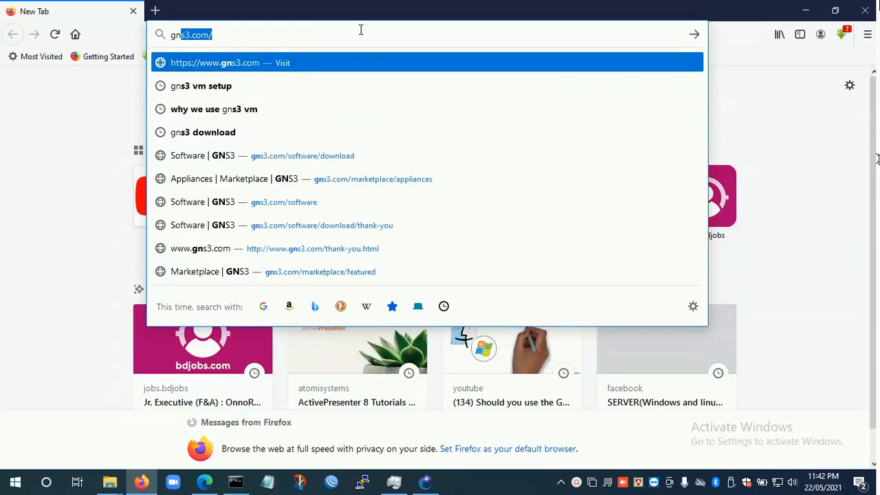
key("Return")
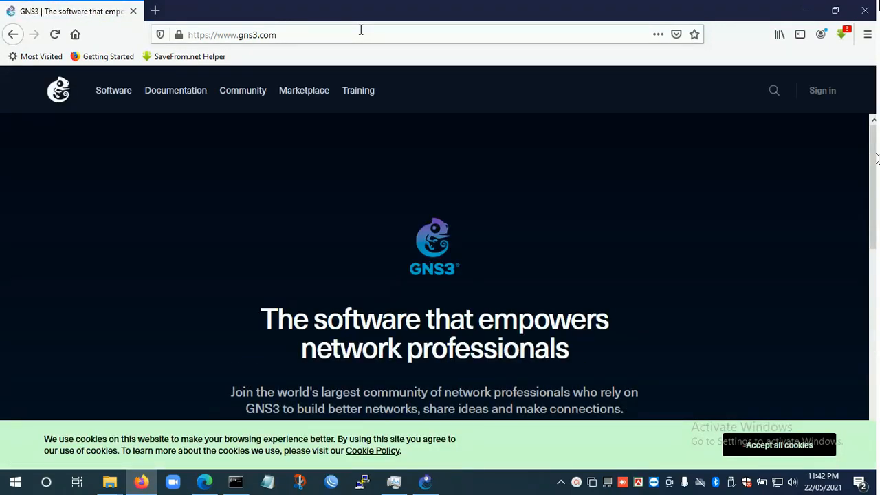
- Go to the free download page and open the GNS3 VM download page from it
scroll(473, 137, "down", 3)
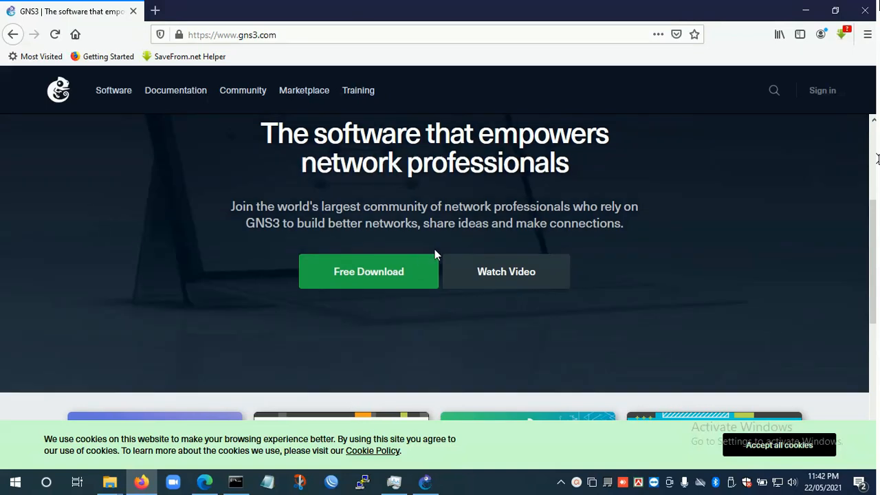
left_click(405, 273)
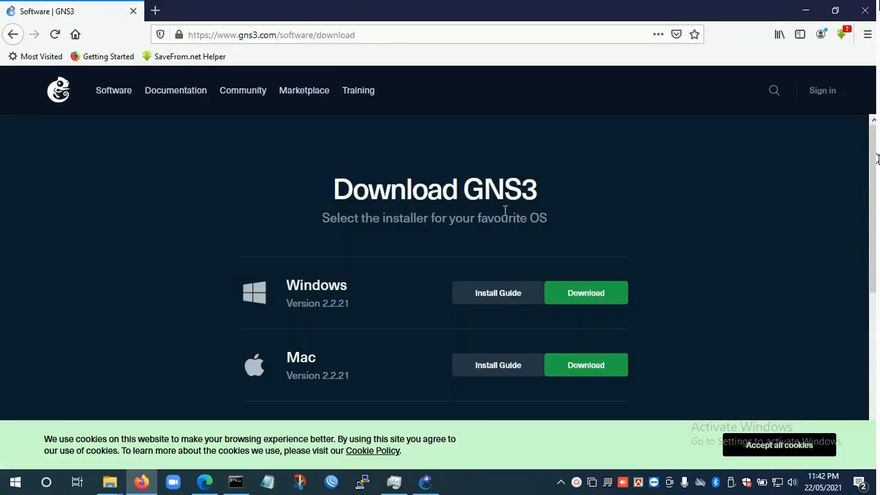
scroll(395, 229, "down", 4)
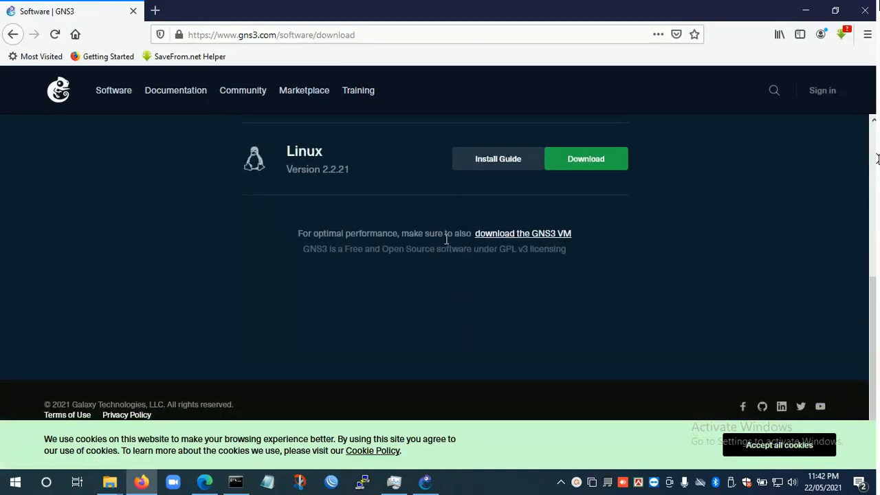
left_click(564, 234)
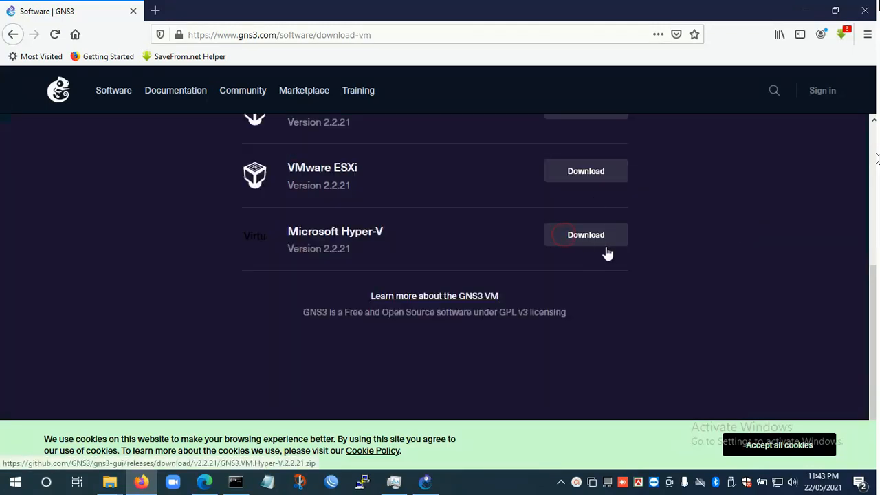
- Download the GNS3 VM 2.2.21 archive for VMware Workstation and Fusion, choosing to save the file
scroll(529, 307, "up", 3)
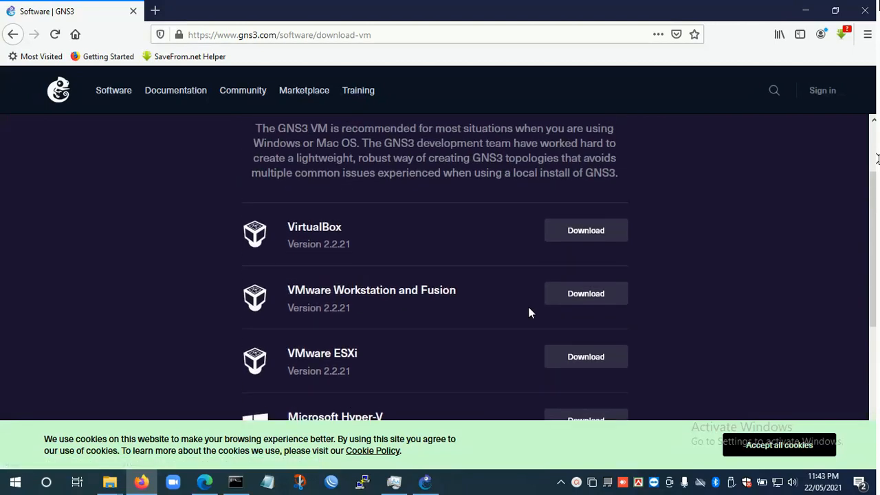
scroll(525, 304, "down", 1)
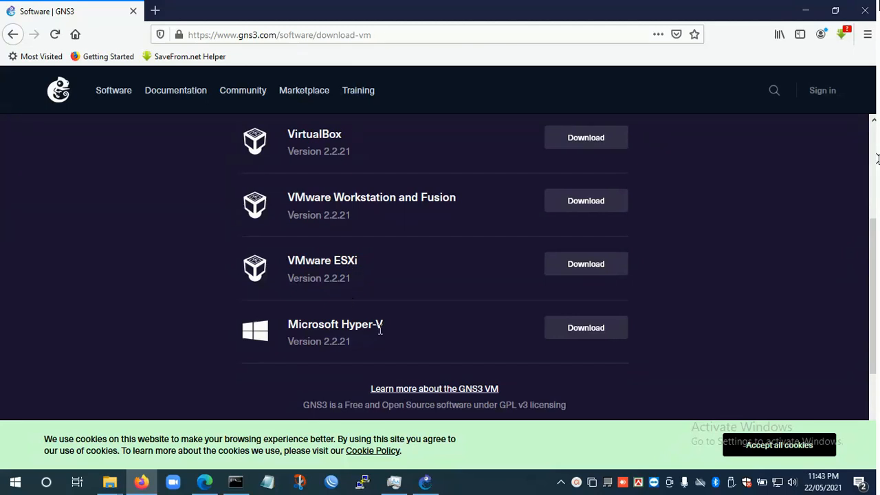
scroll(380, 330, "up", 3)
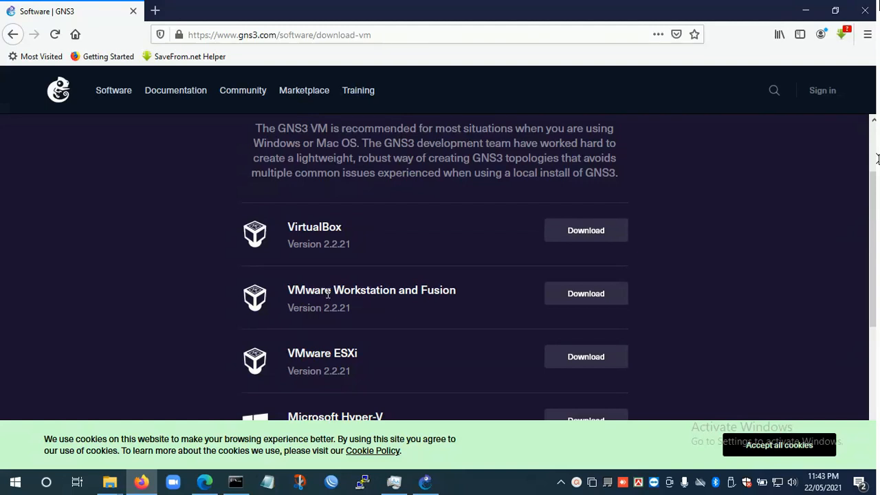
left_click(596, 297)
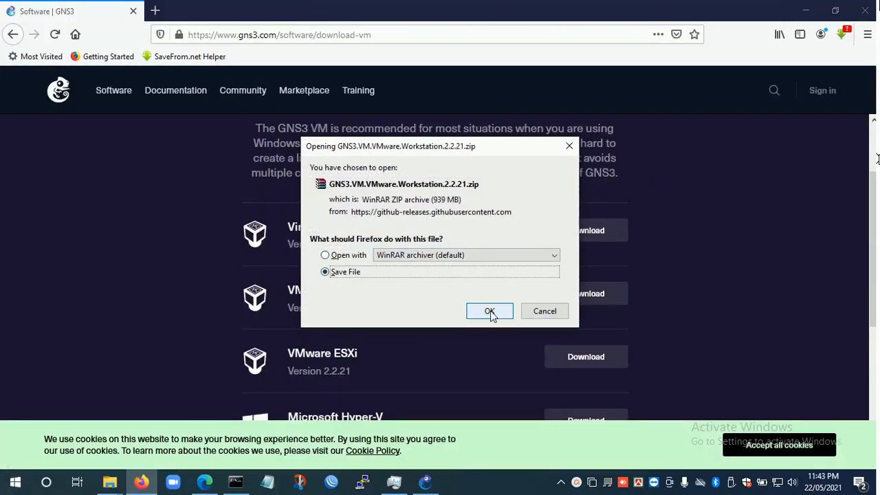
left_click(489, 311)
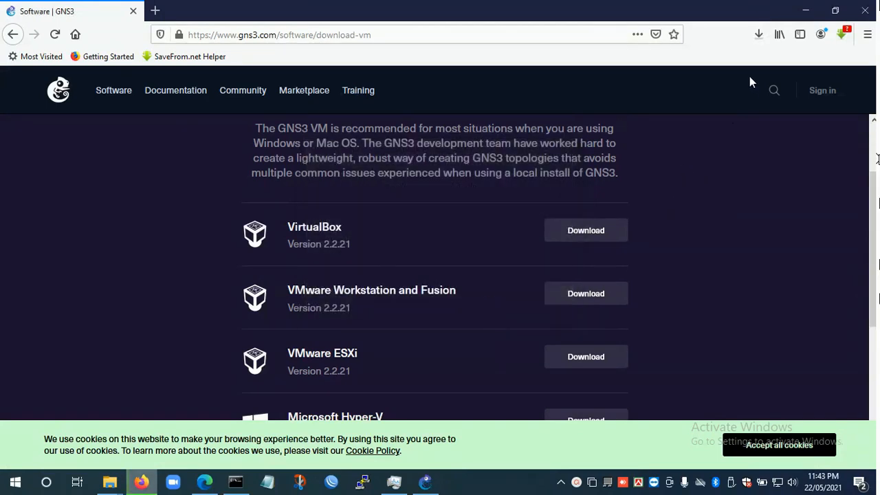
- Cancel the running GNS3.VM.VMware.Workstation.2.2.21.zip download and minimize the browser
left_click(761, 40)
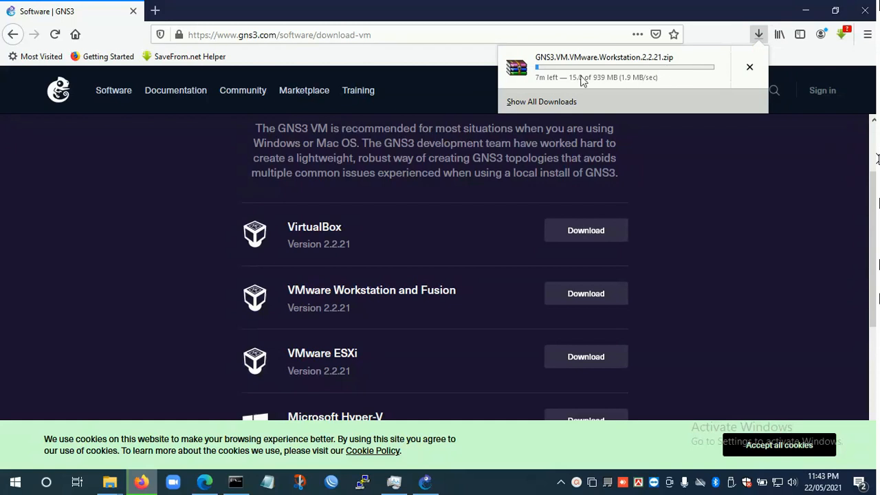
left_click(751, 70)
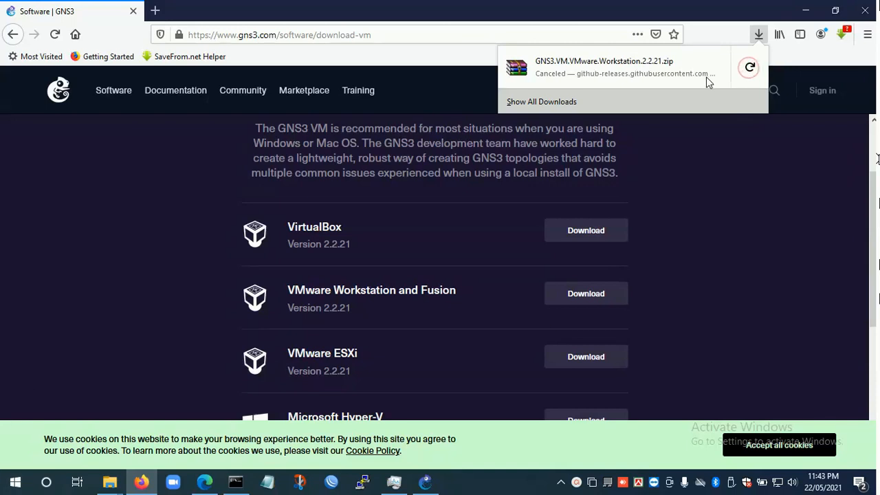
left_click(808, 14)
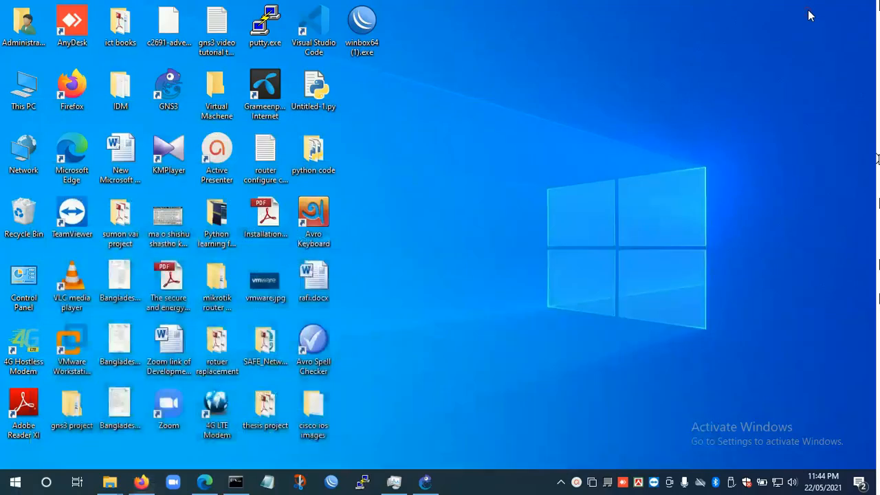
- Open the Downloads folder in File Explorer and maximize its window
double_click(24, 100)
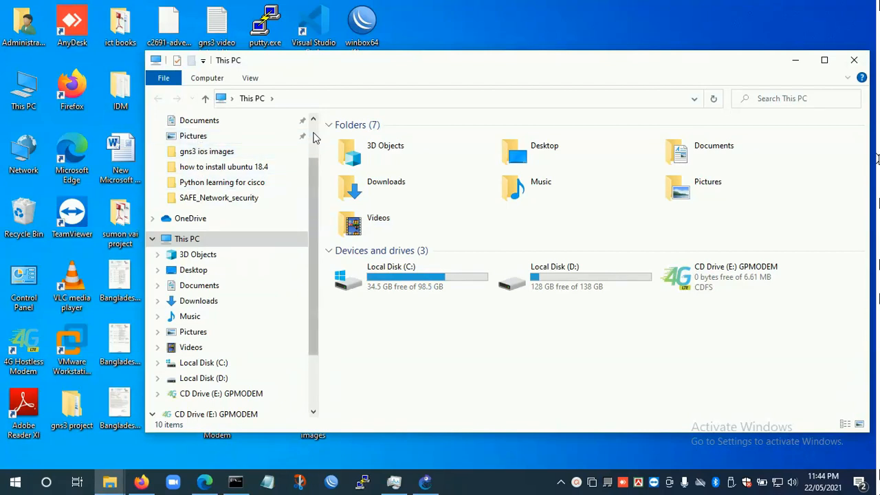
scroll(241, 155, "up", 2)
left_click(204, 164)
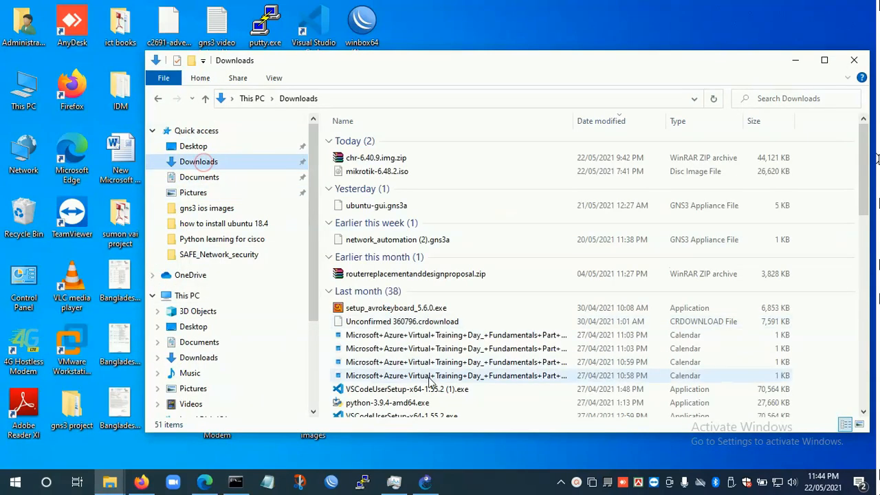
left_click(824, 62)
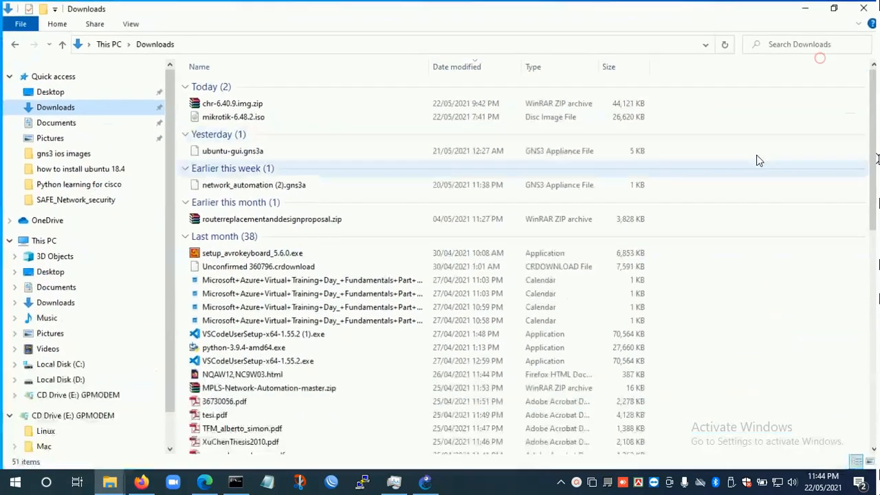
- Copy the archive GNS3.VM.VMware.Workstation.2.2.20.zip from the Downloads folder
scroll(363, 417, "down", 5)
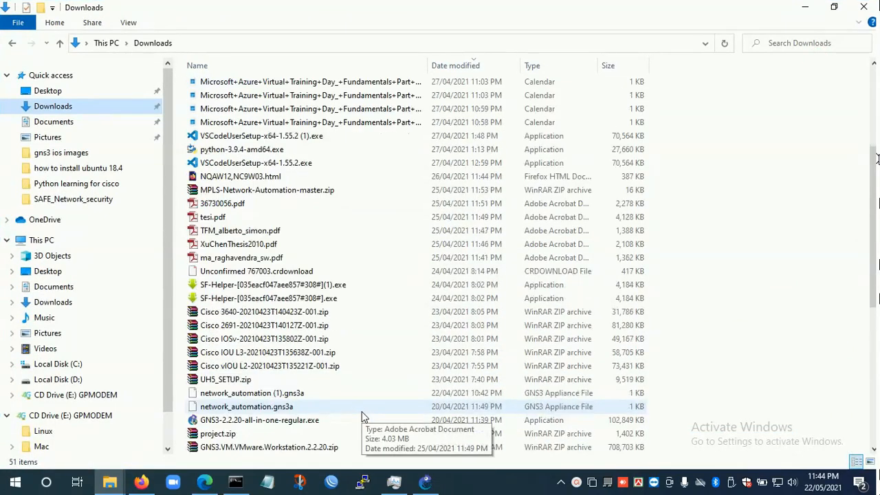
scroll(363, 417, "down", 1)
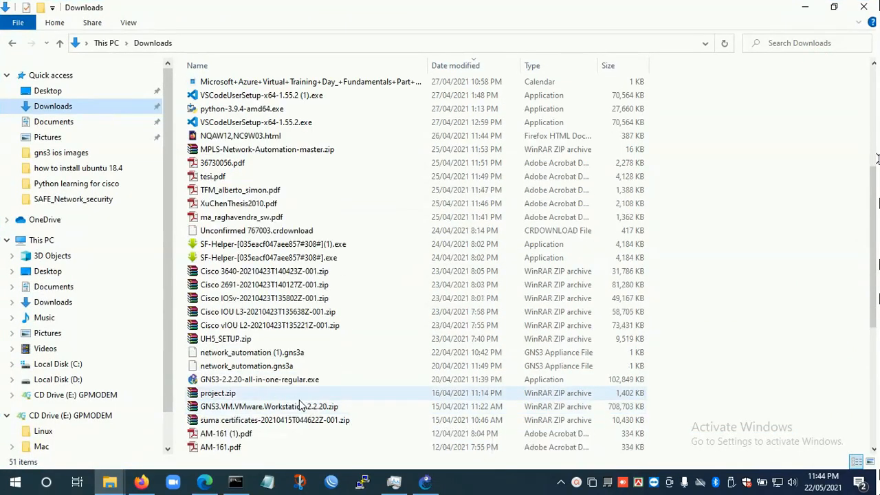
left_click(251, 408)
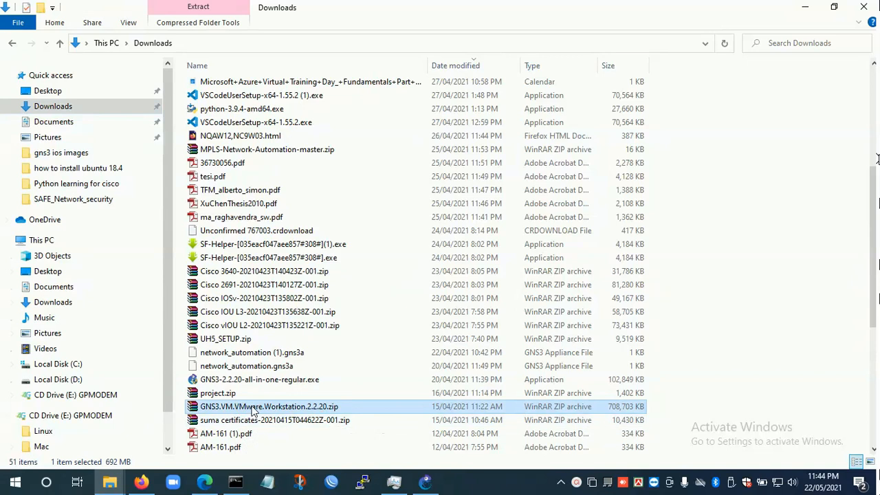
right_click(303, 408)
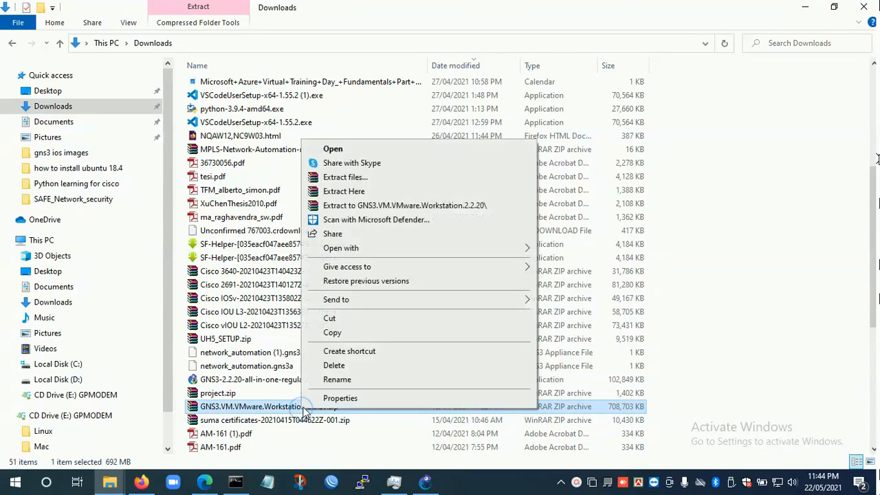
left_click(332, 332)
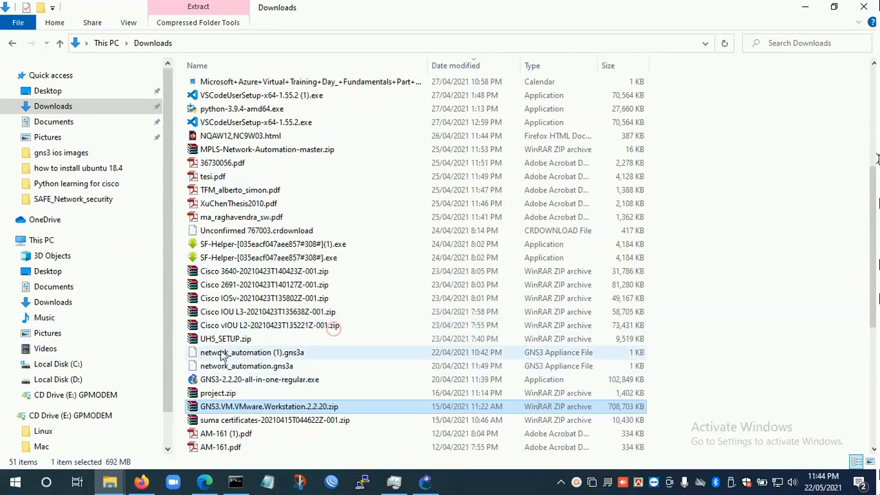
- Create a new folder named gns3vm on Local Disk (D:)
scroll(163, 420, "down", 1)
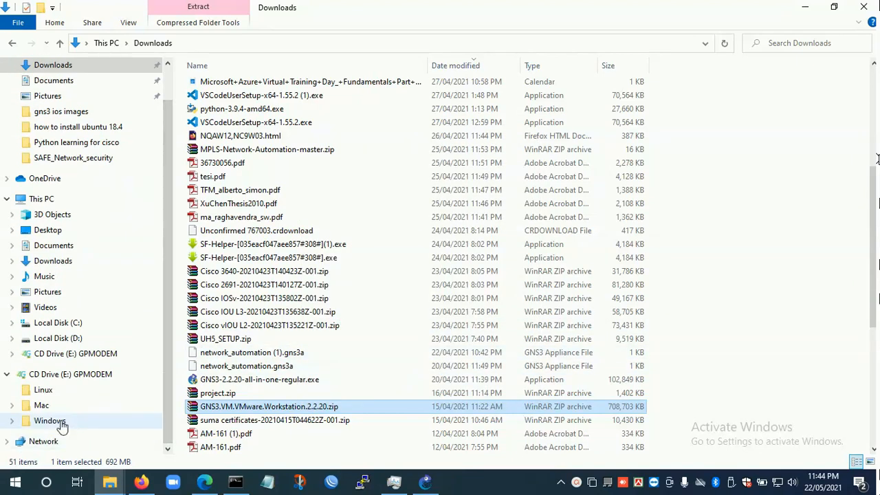
left_click(63, 339)
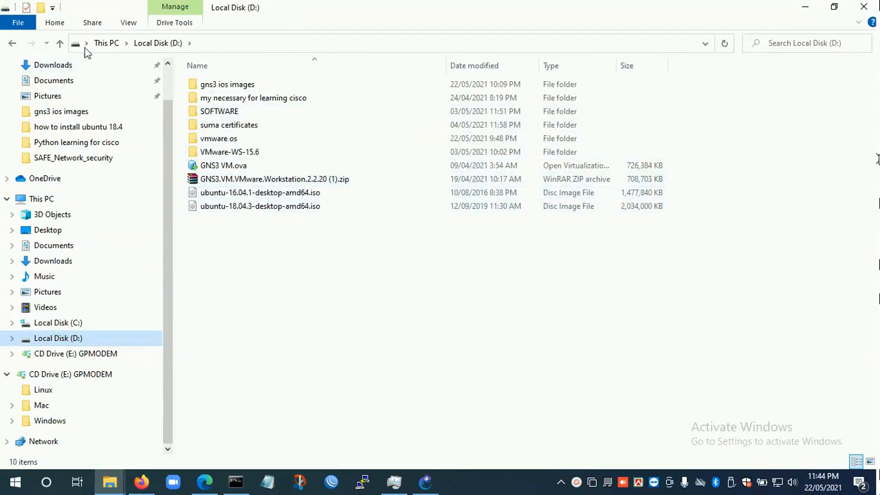
left_click(40, 8)
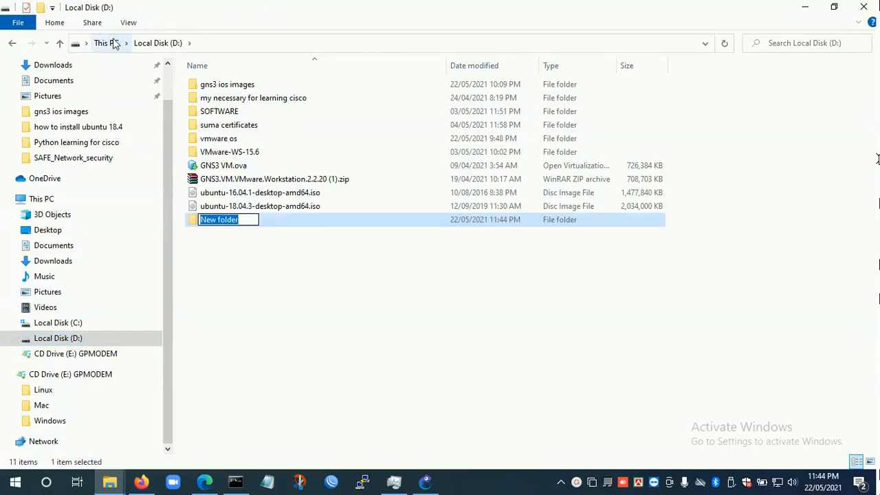
type("v")
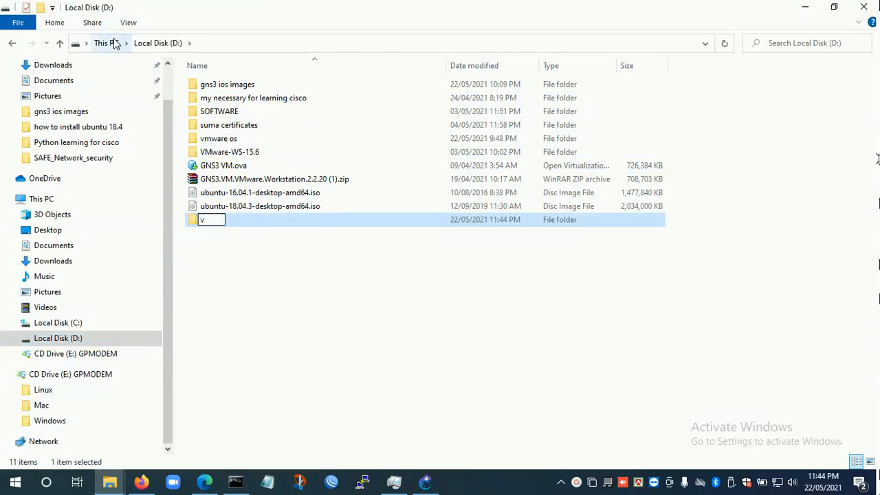
key("BackSpace")
type("gns3vm")
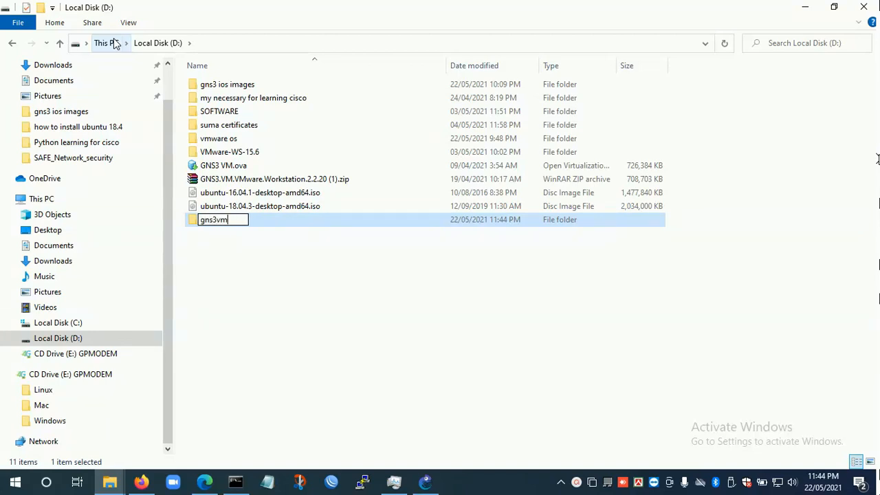
key("Return")
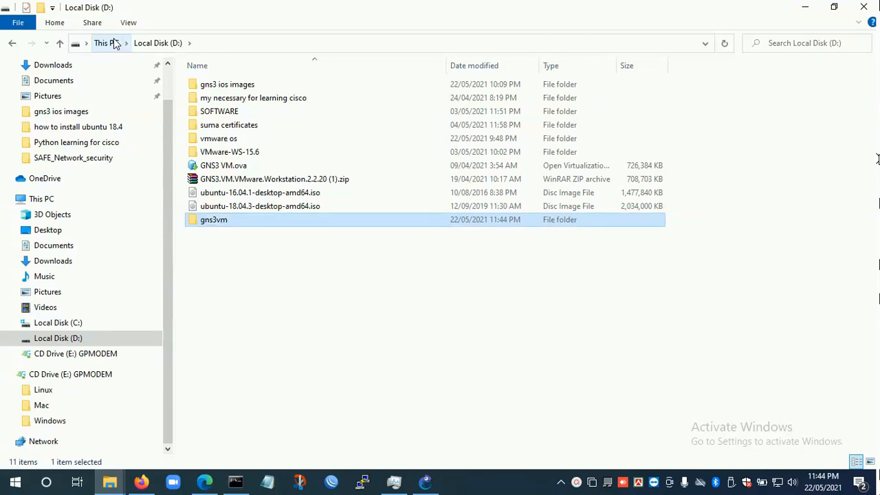
- Paste the copied GNS3 VM archive into the gns3vm folder and extract it there
key("Return")
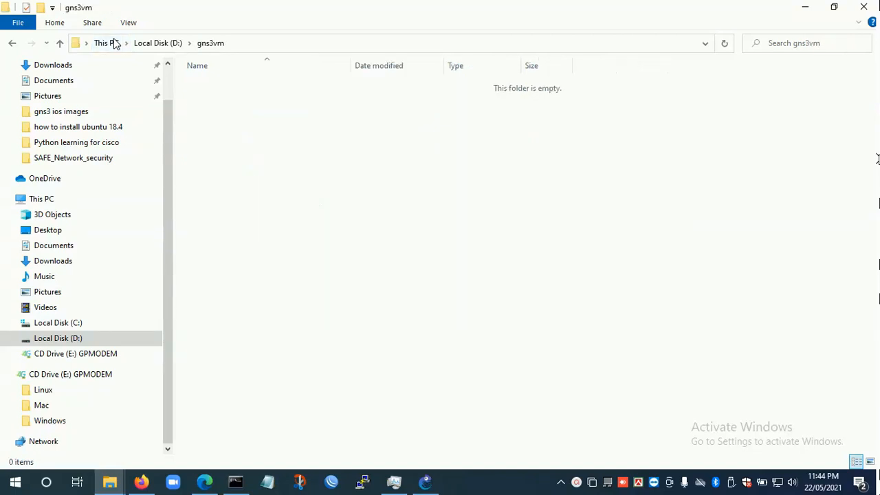
right_click(333, 193)
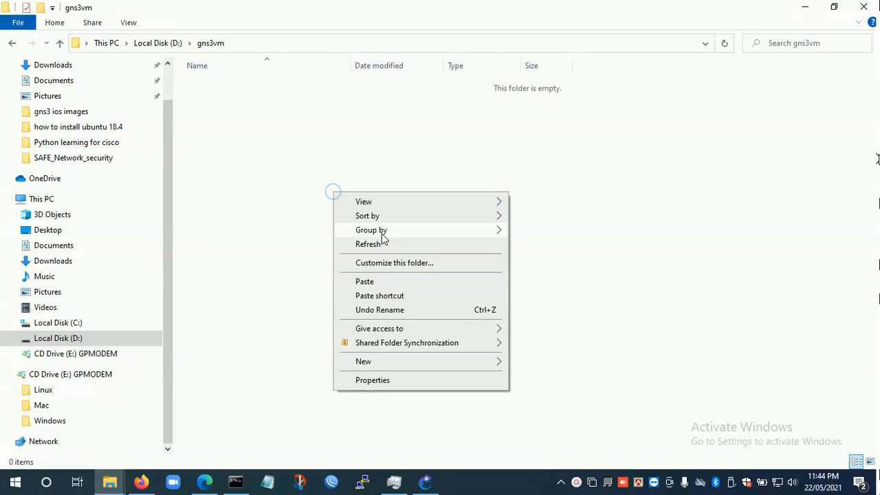
left_click(383, 281)
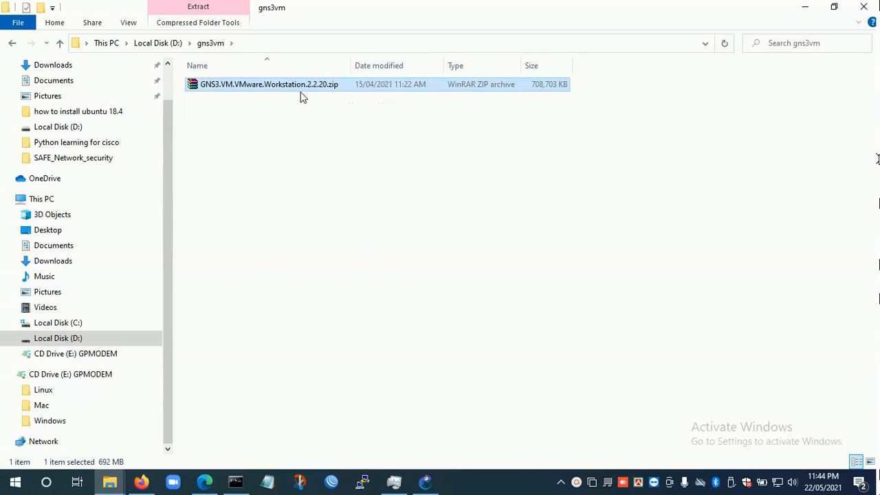
right_click(300, 86)
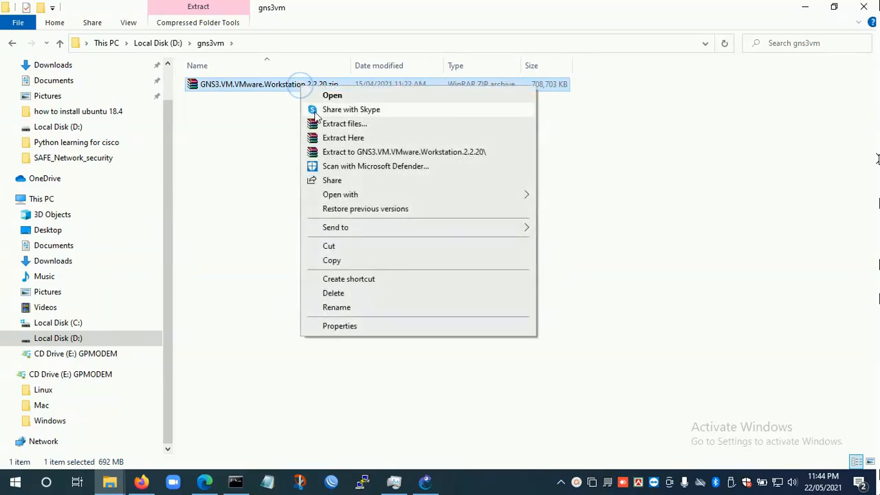
left_click(330, 138)
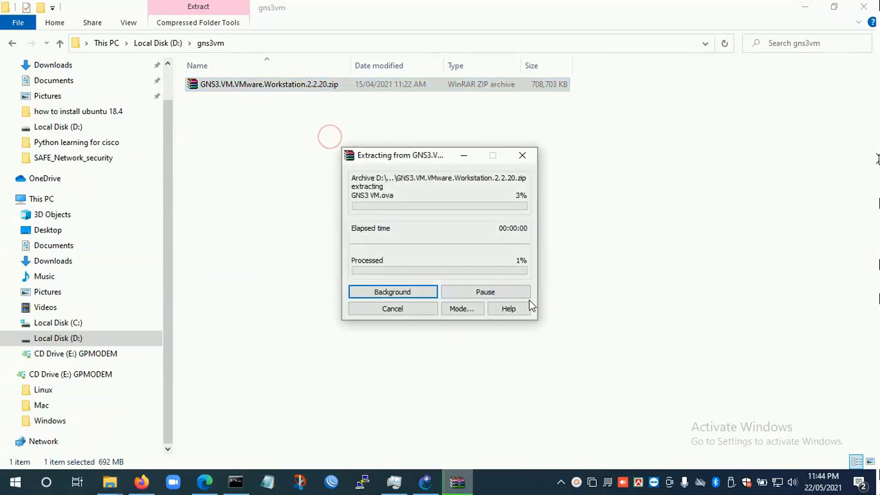
- Launch VMware Workstation and check the extracted GNS3 VM.ova file in the gns3vm folder
left_click(809, 9)
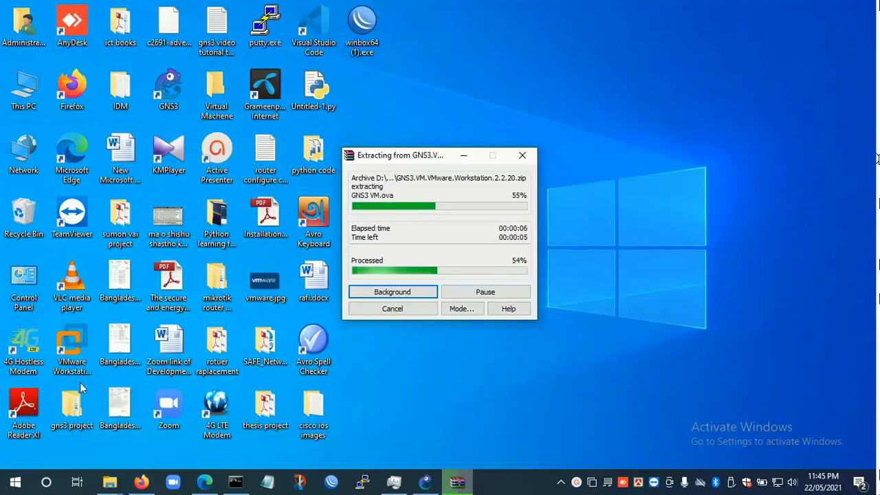
left_click(72, 349)
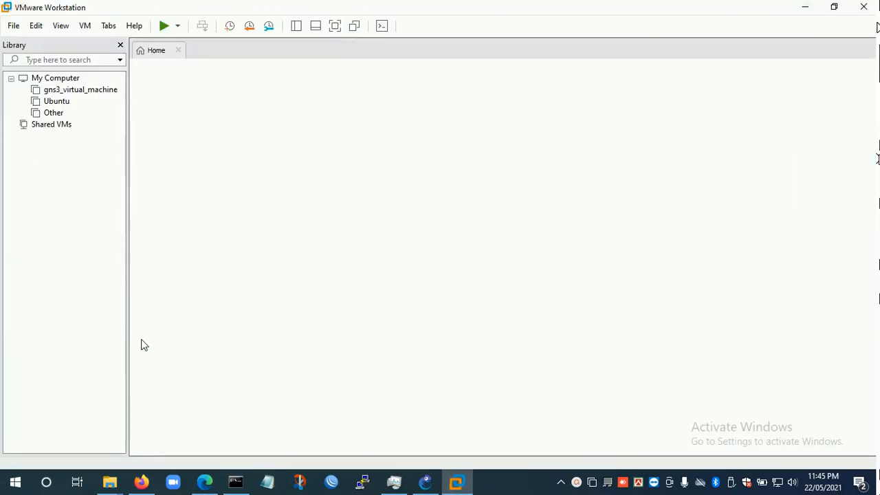
mouse_move(106, 491)
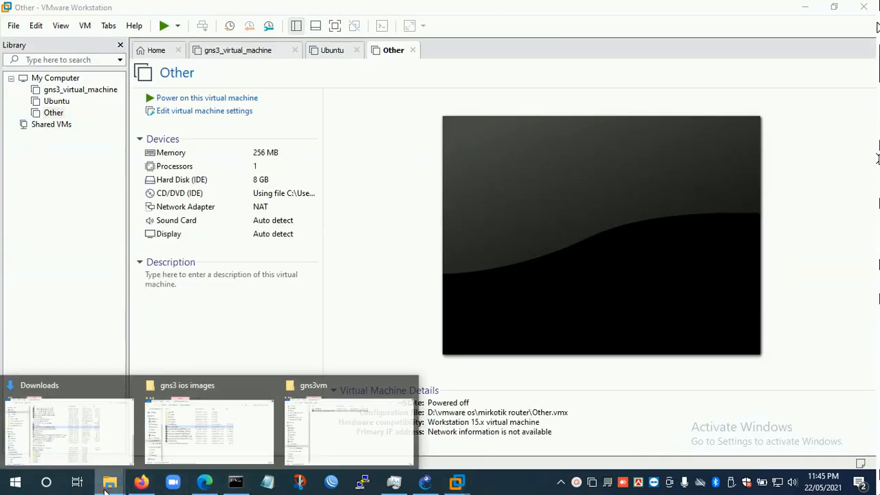
left_click(309, 444)
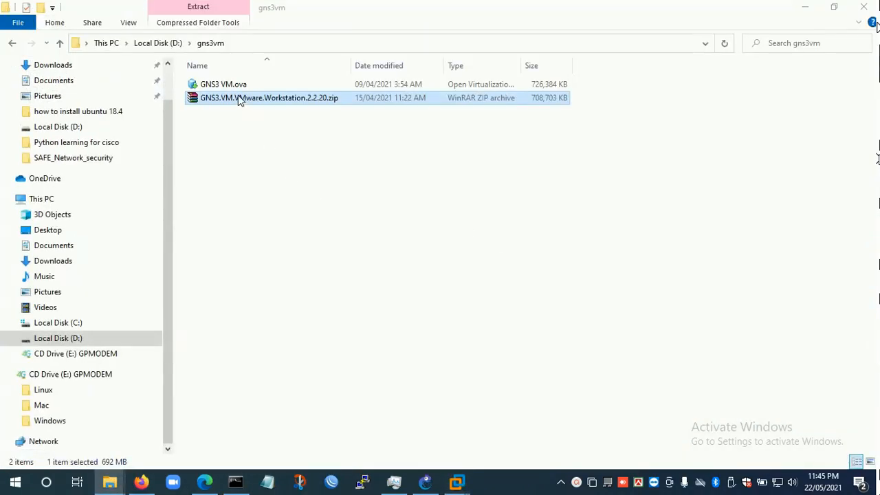
left_click(235, 85)
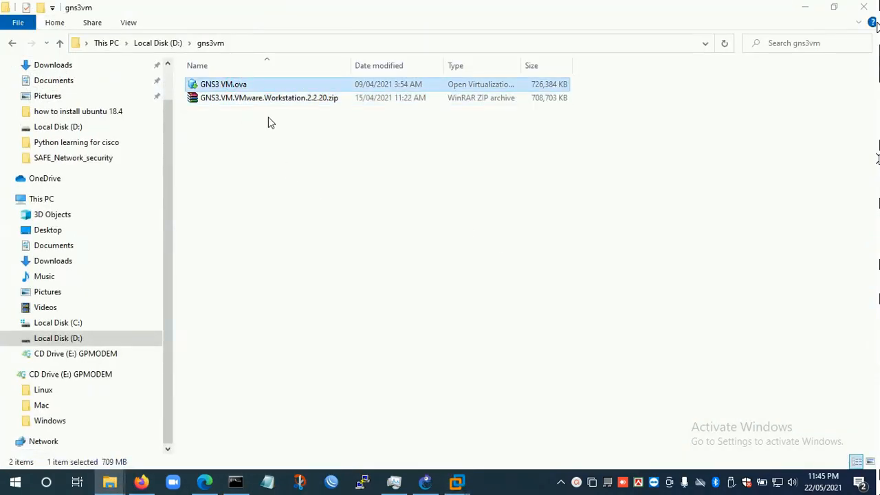
left_click(806, 8)
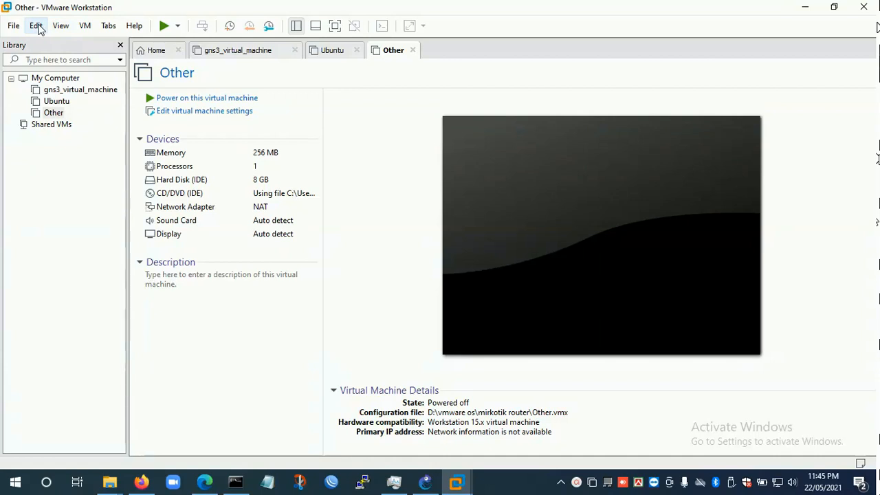
- Open GNS3 VM.ova from the gns3vm folder on Local Disk (D:) for import into VMware Workstation
left_click(14, 26)
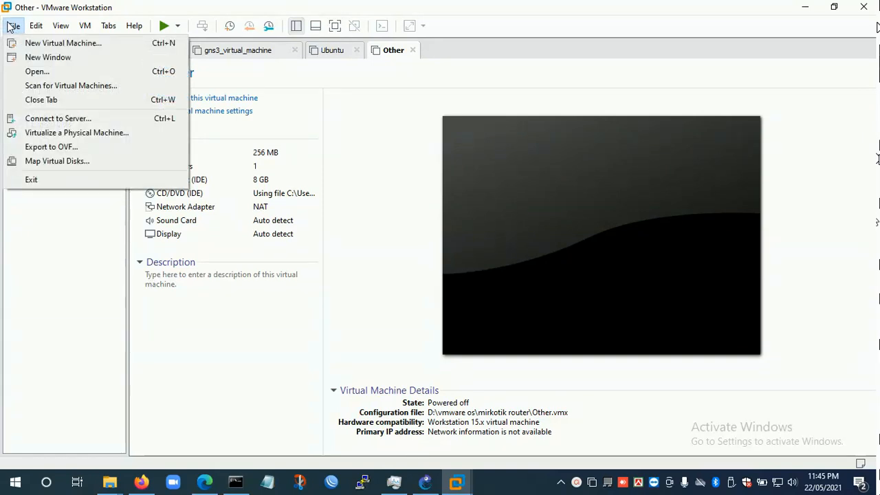
left_click(37, 71)
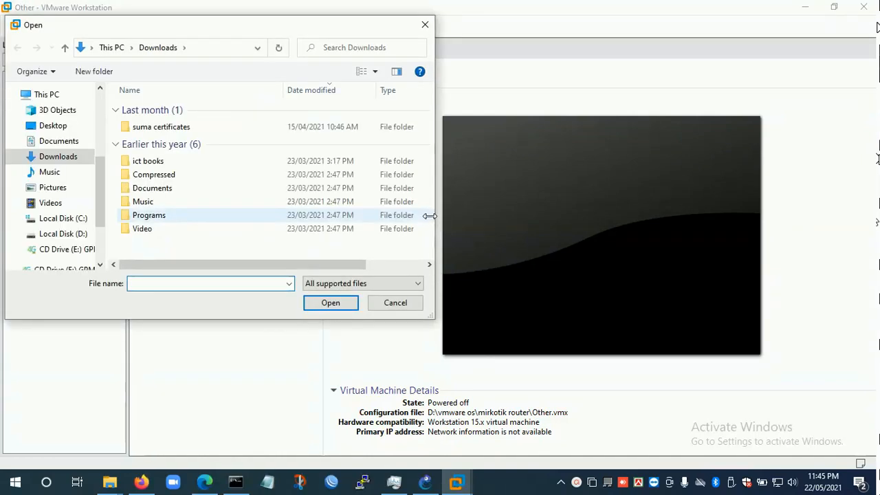
left_click(101, 249)
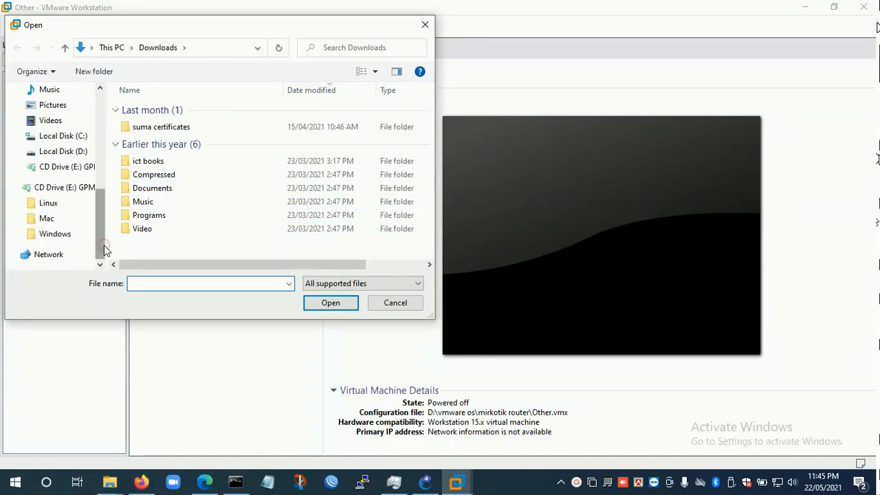
scroll(100, 225, "up", 1)
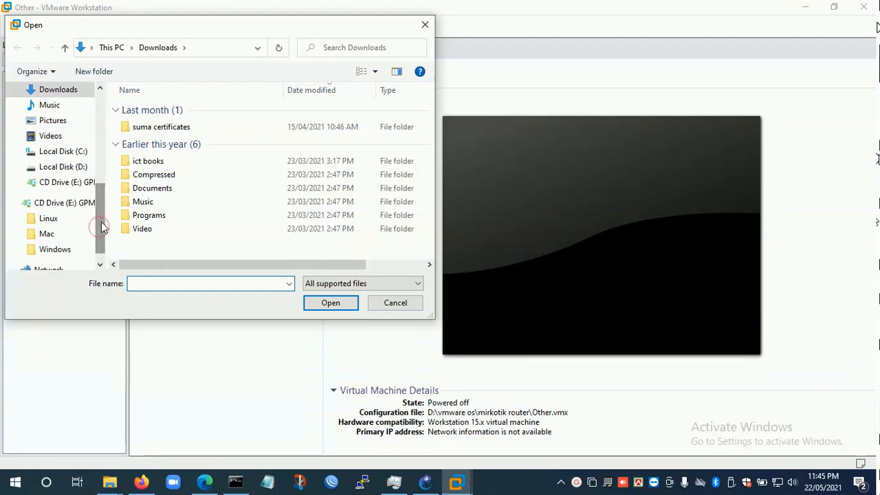
left_click(64, 167)
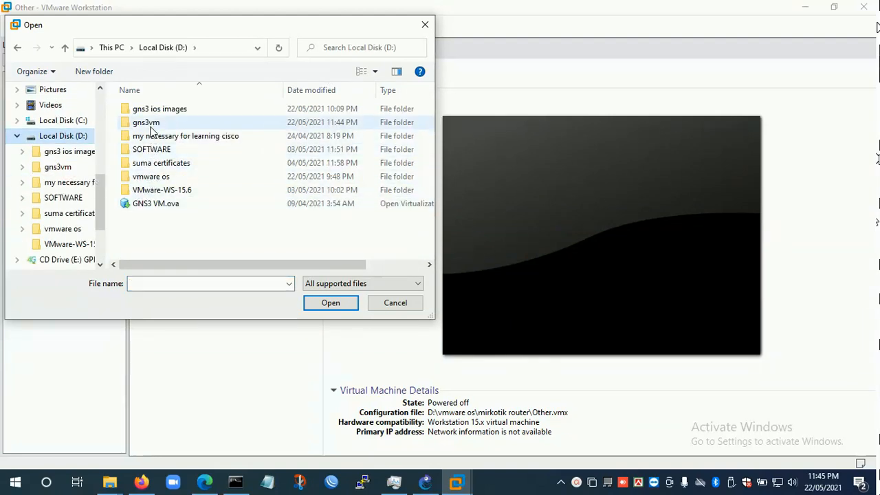
double_click(147, 125)
left_click(154, 111)
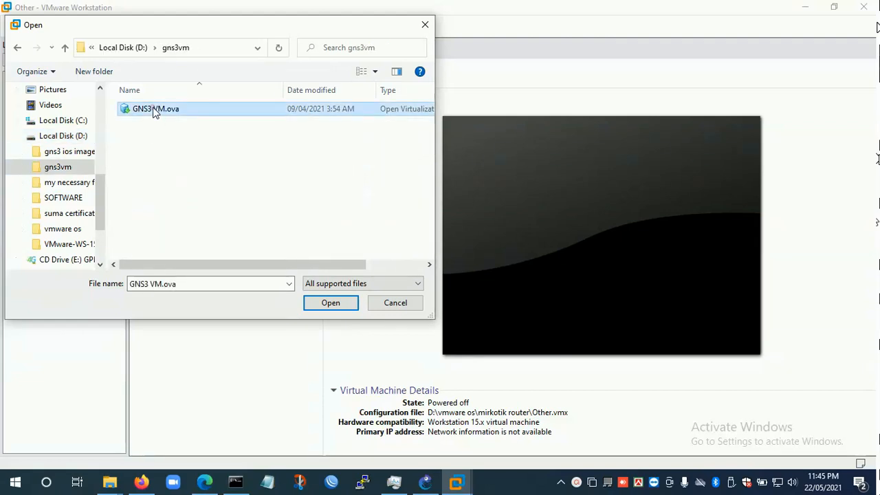
left_click(326, 305)
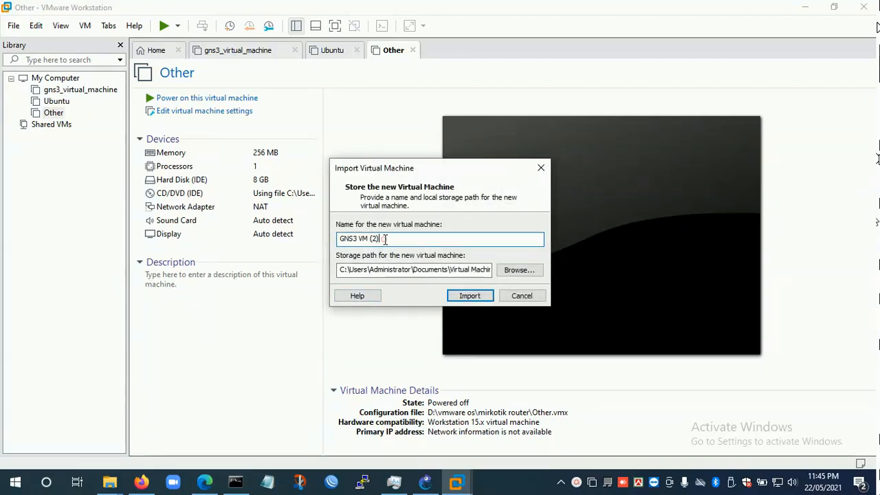
- Name the new virtual machine gns3vm and import it to the default storage path
left_click_drag(385, 239, 328, 240)
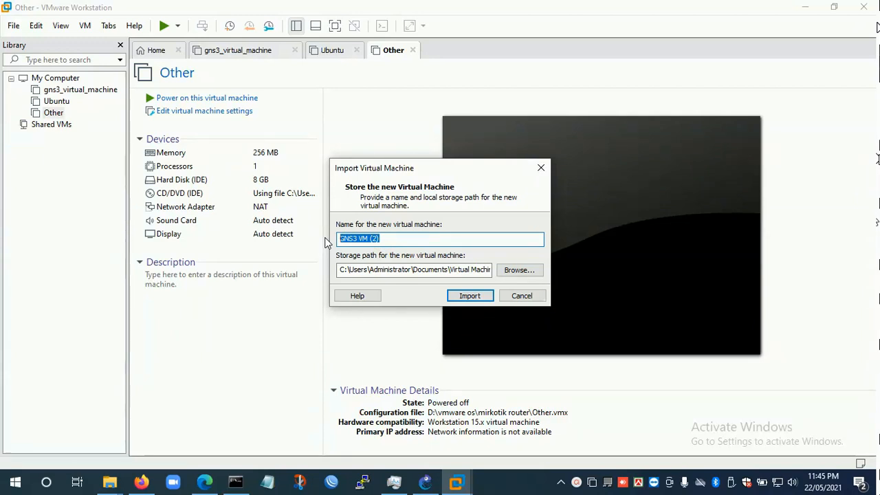
type("g")
type("ns3vm")
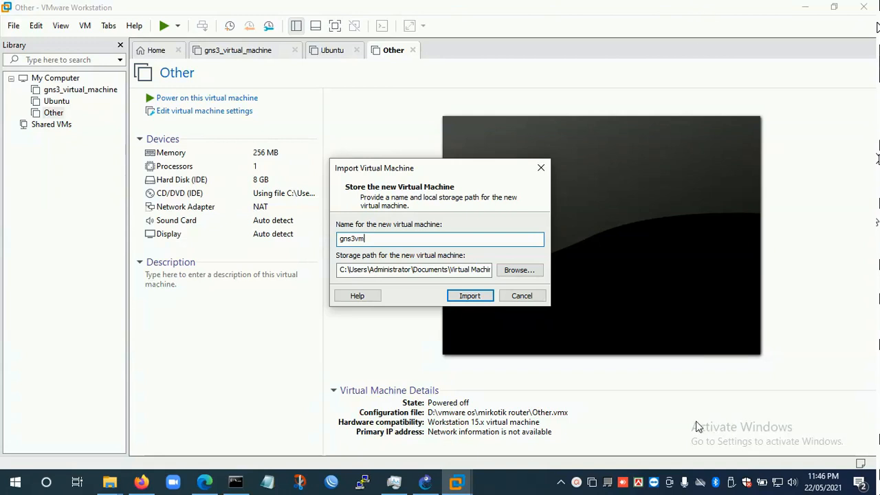
left_click(467, 300)
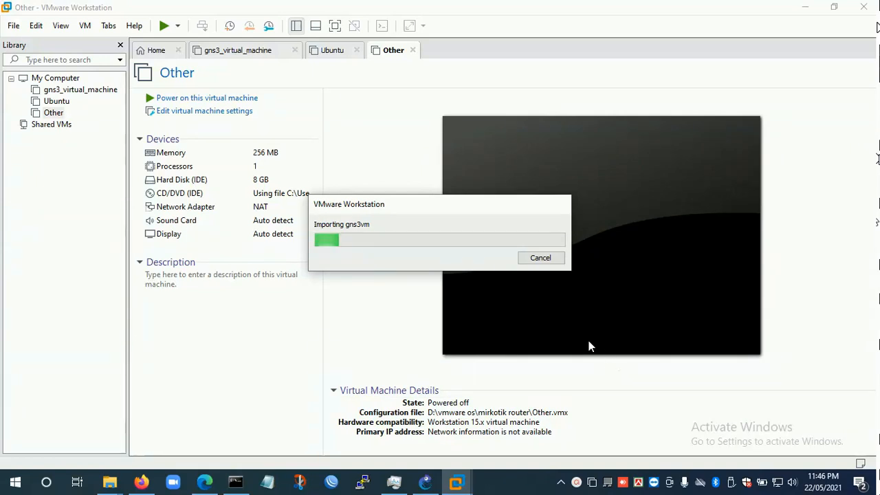
left_click_drag(438, 203, 375, 165)
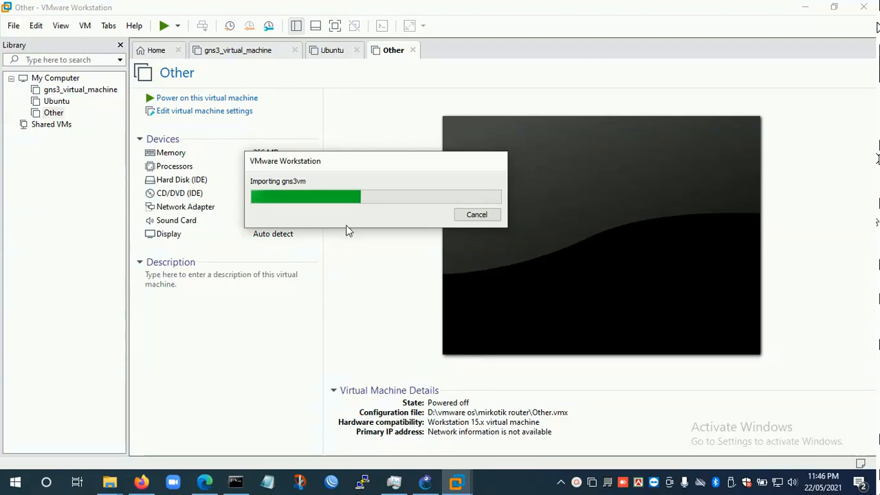
left_click_drag(308, 164, 243, 169)
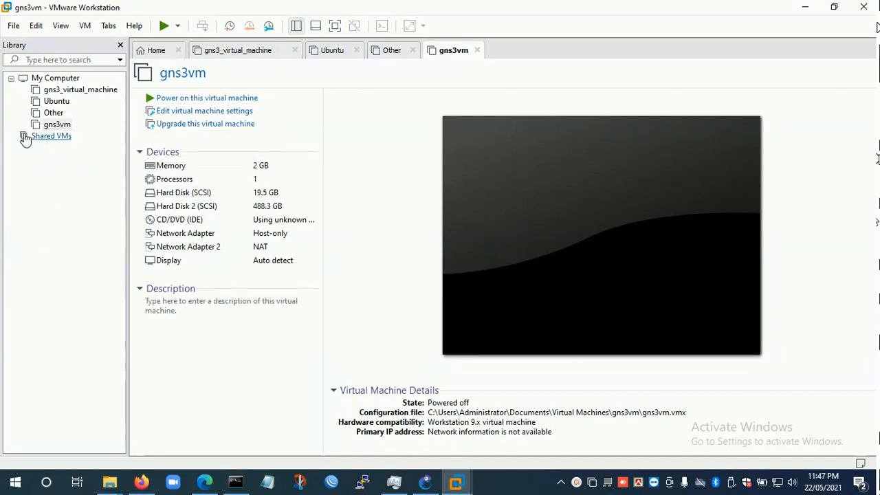
- Power on the gns3vm virtual machine and let it boot, returning input control to the host
left_click(56, 124)
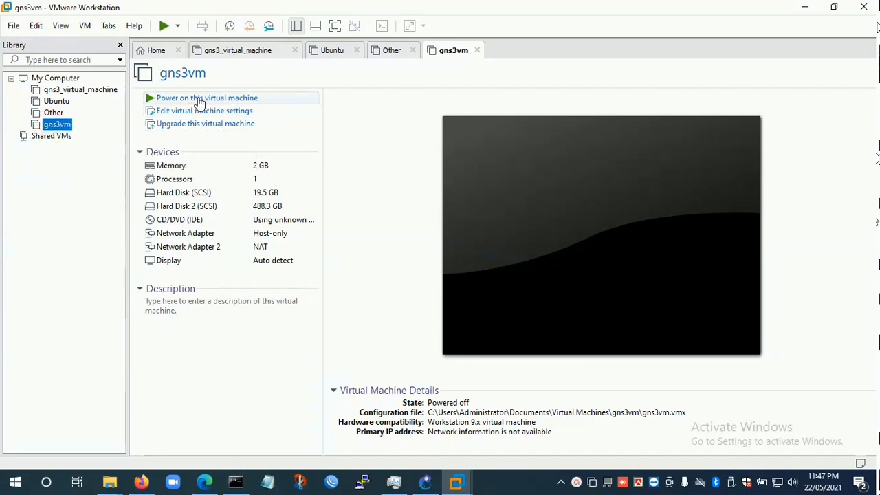
left_click(199, 99)
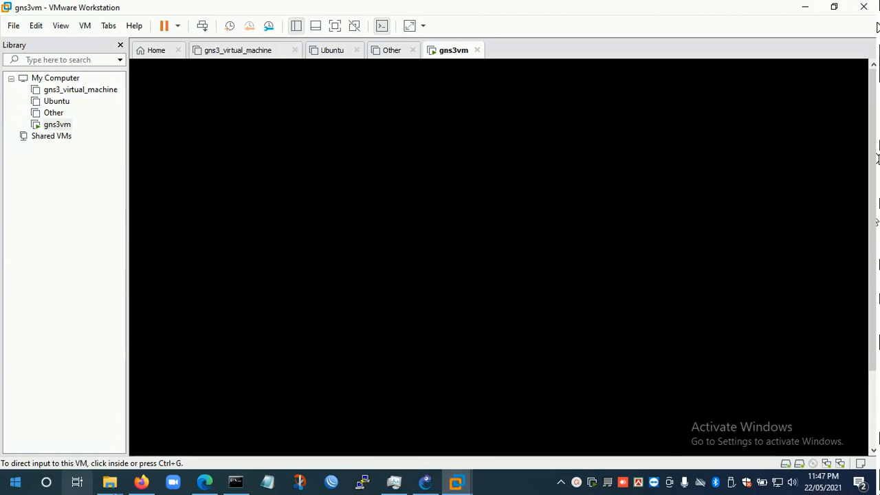
mouse_move(873, 241)
left_mouse_down()
mouse_move(879, 326)
mouse_move(877, 256)
left_mouse_up()
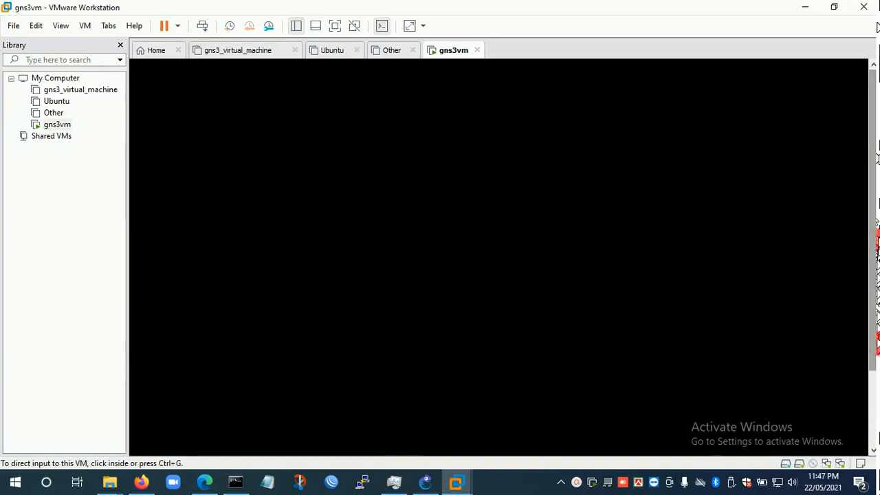
left_click(479, 196)
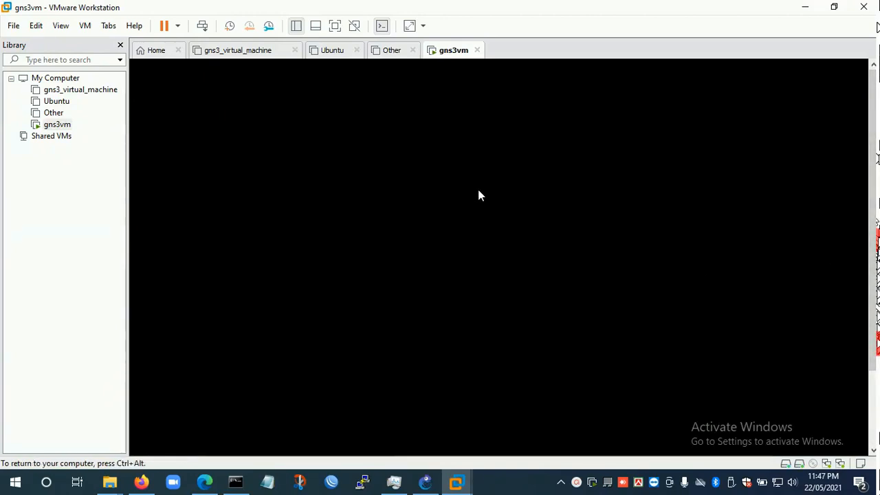
key("ctrl+alt")
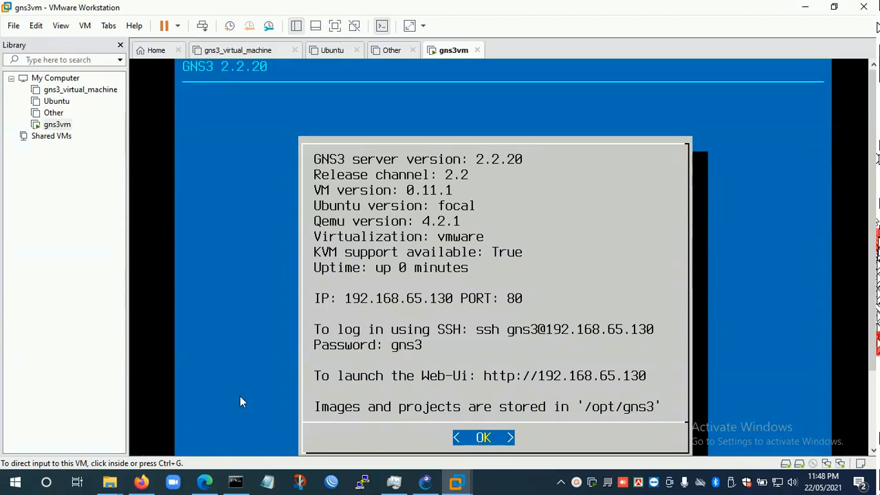
- Switch to GNS3 and open the main server settings in its preferences
left_click(810, 13)
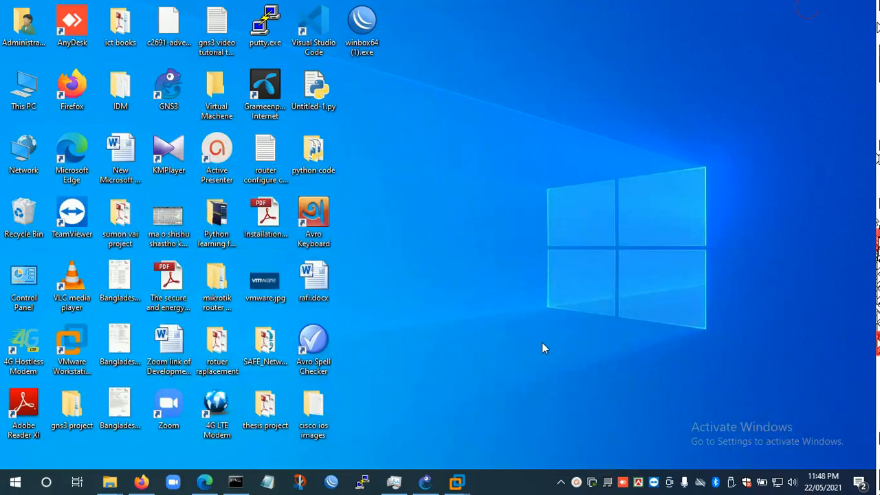
left_click(428, 483)
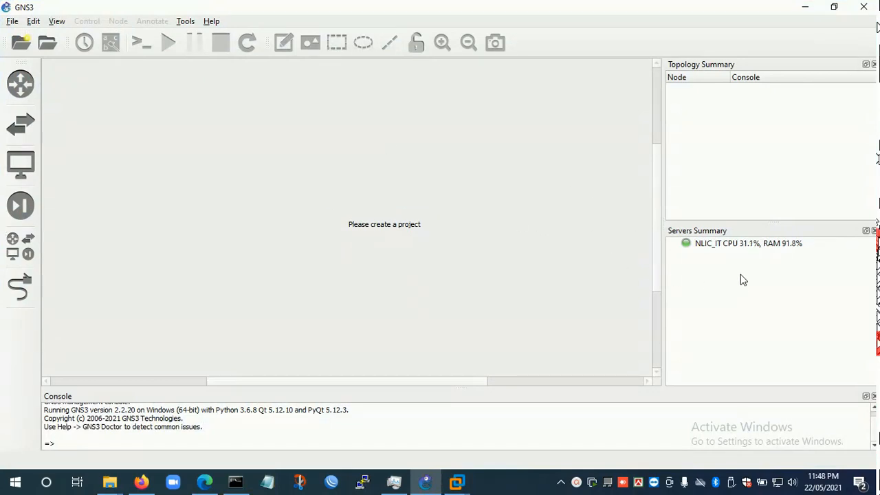
left_click(731, 249)
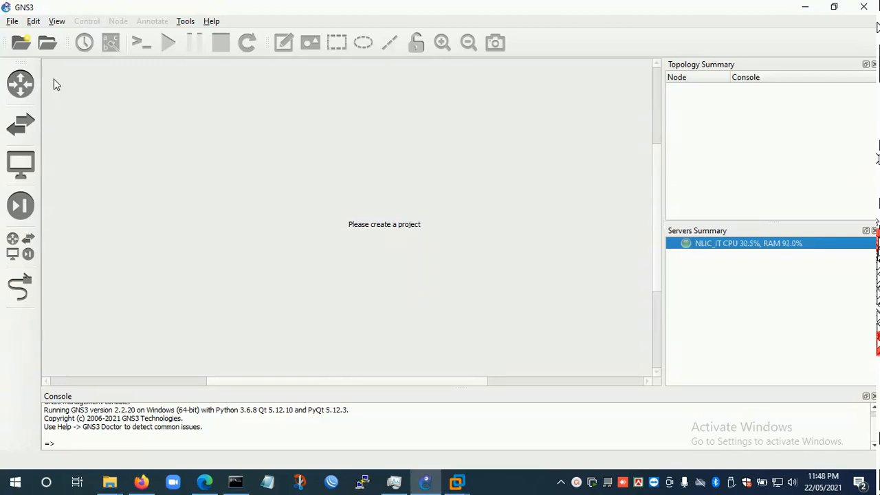
left_click(34, 23)
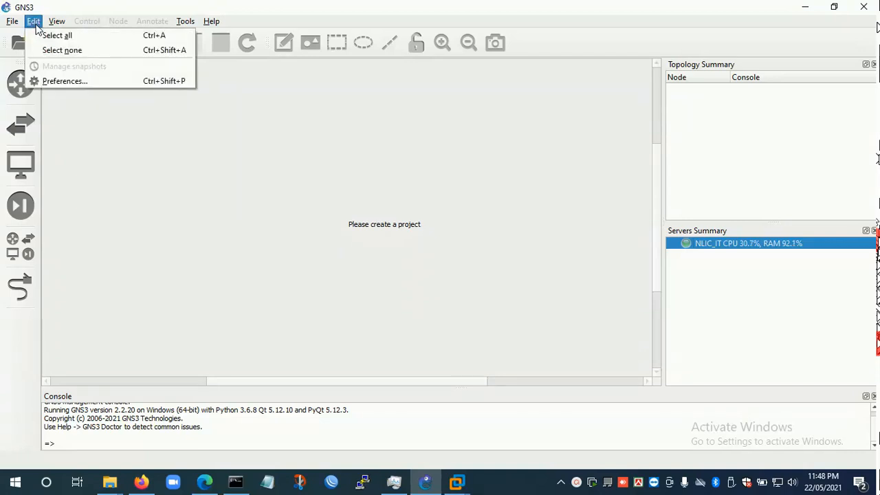
left_click(62, 80)
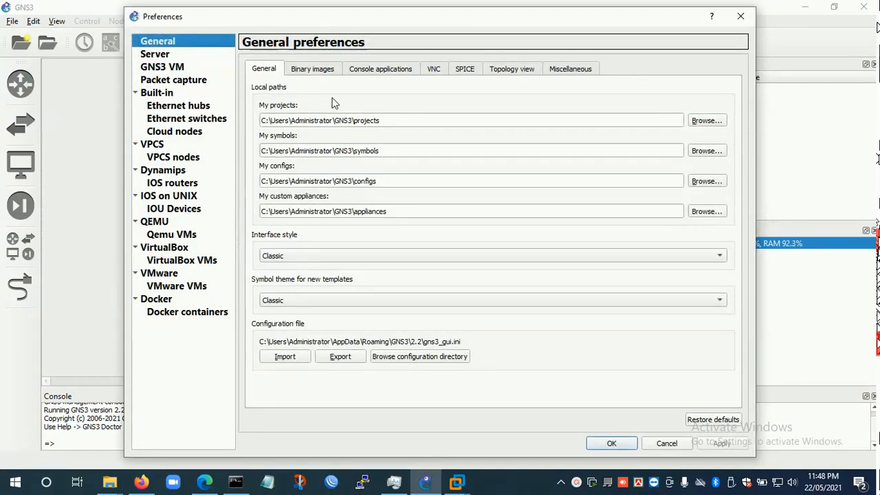
left_click(164, 42)
left_click(156, 54)
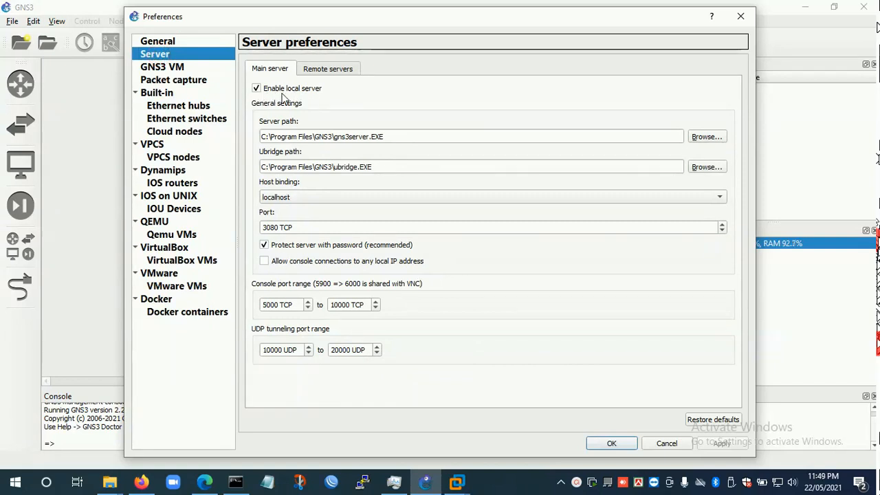
- Enable the GNS3 VM with VMware Workstation / Player (recommended) as virtualization engine and gns3vm as the VM name
left_click(157, 68)
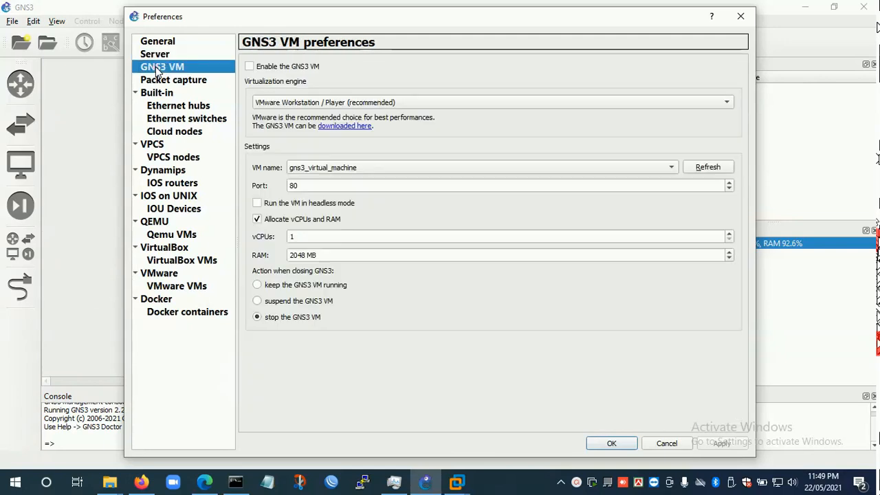
left_click(249, 68)
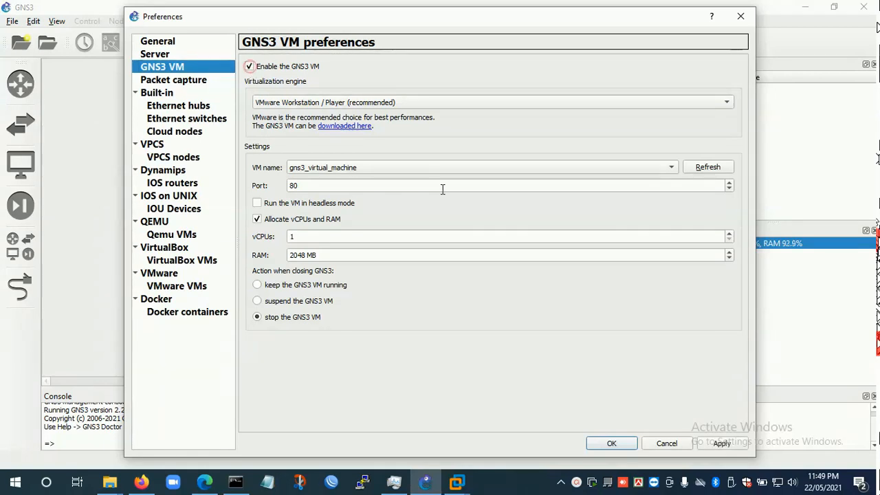
left_click(284, 103)
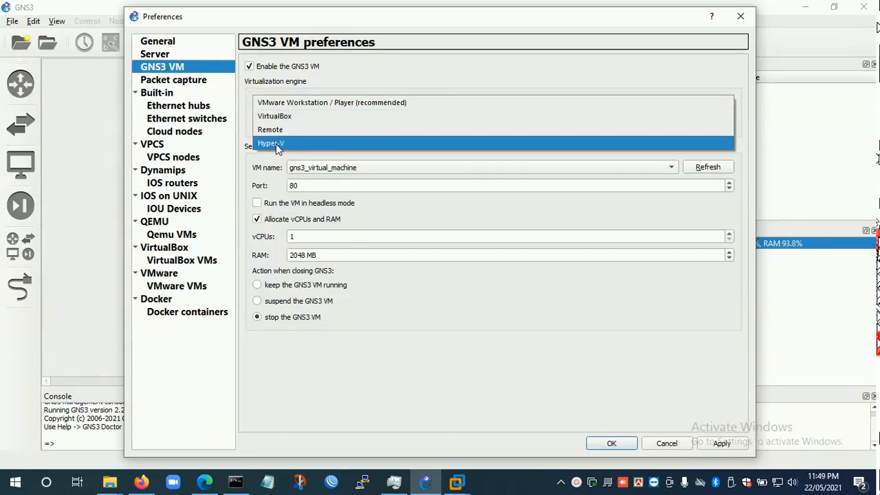
left_click(295, 102)
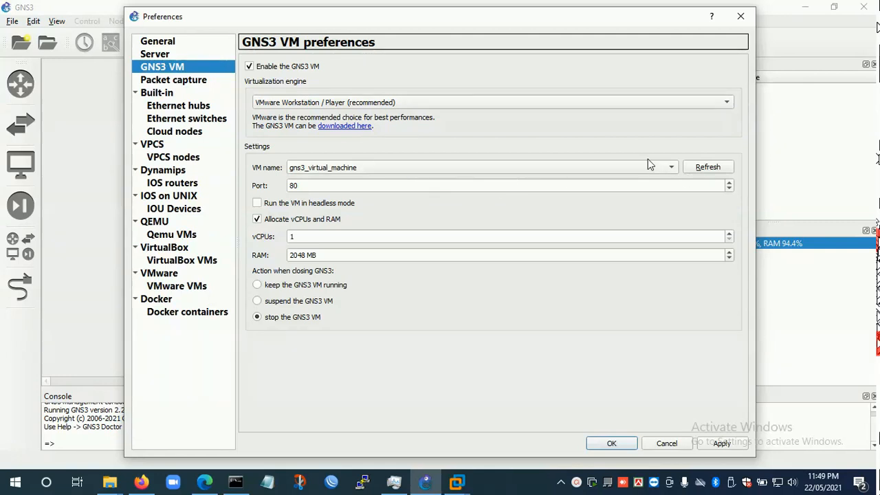
left_click(664, 168)
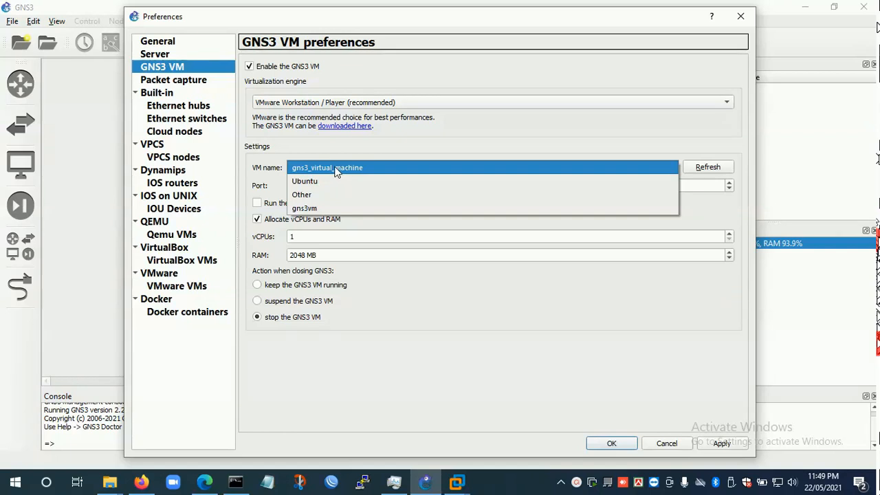
left_click(314, 210)
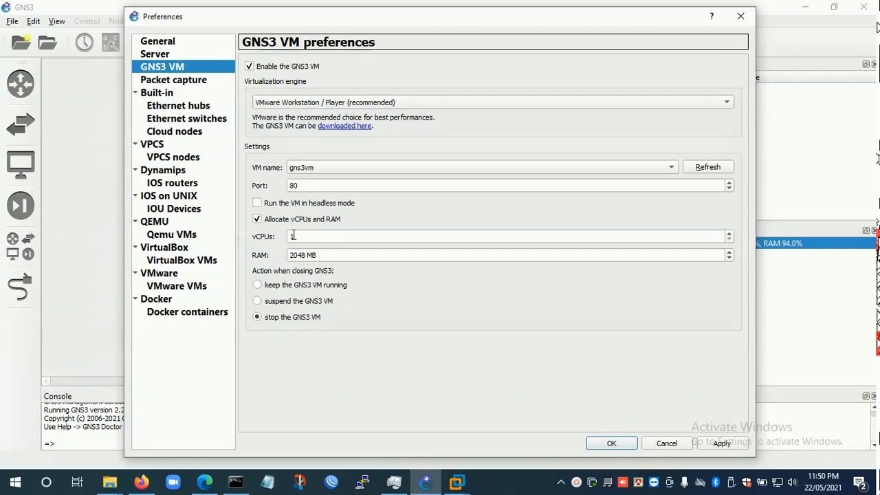
- Apply the GNS3 VM preferences with 1 vCPU and 2048 MB of RAM, and close the preferences
left_click_drag(323, 256, 289, 262)
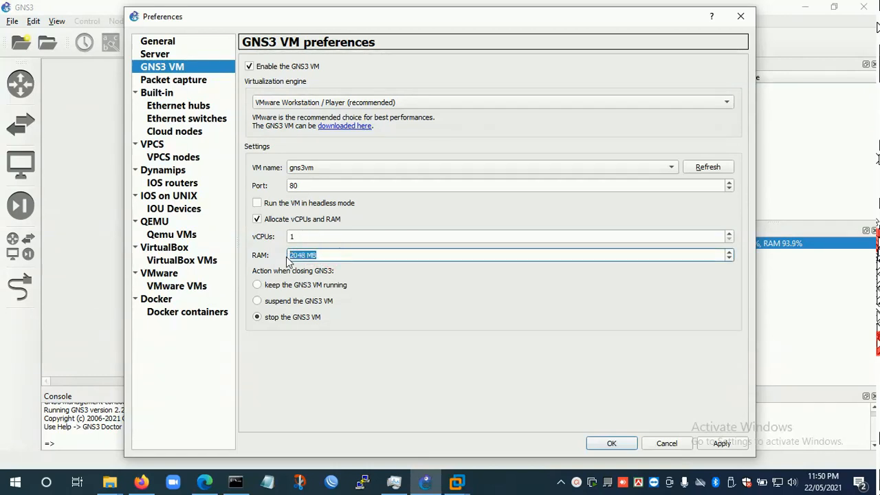
left_click(330, 259)
left_click(718, 445)
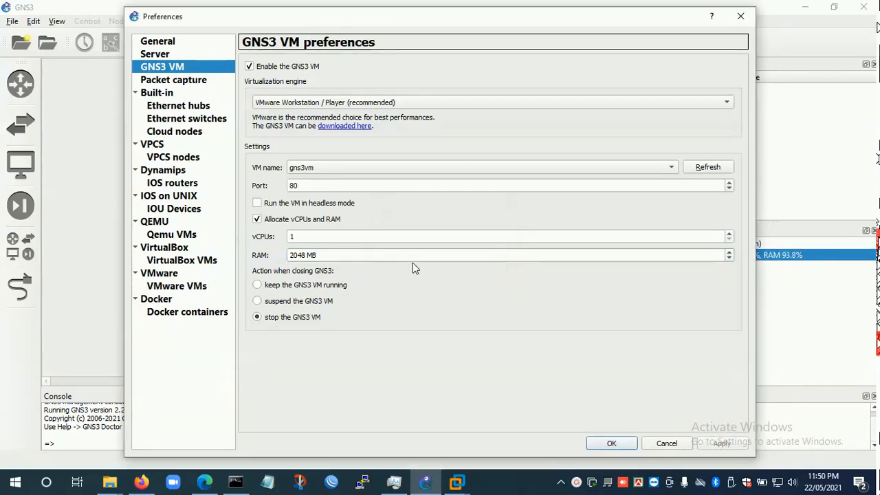
left_click(609, 444)
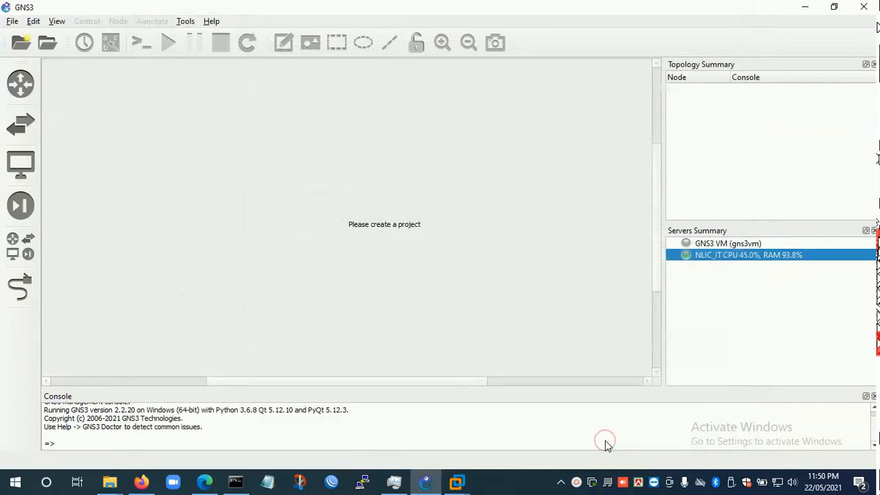
- Check the status of the GNS3 VM and the local server in the servers summary
left_click(740, 243)
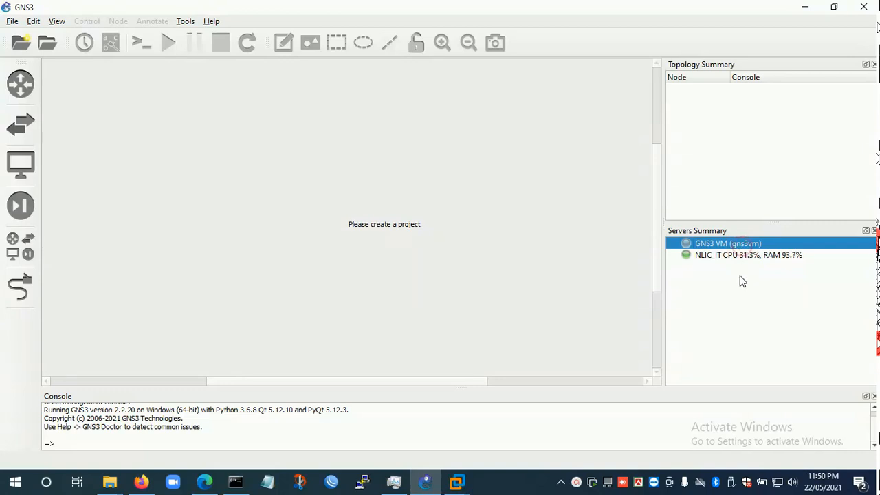
left_click(743, 259)
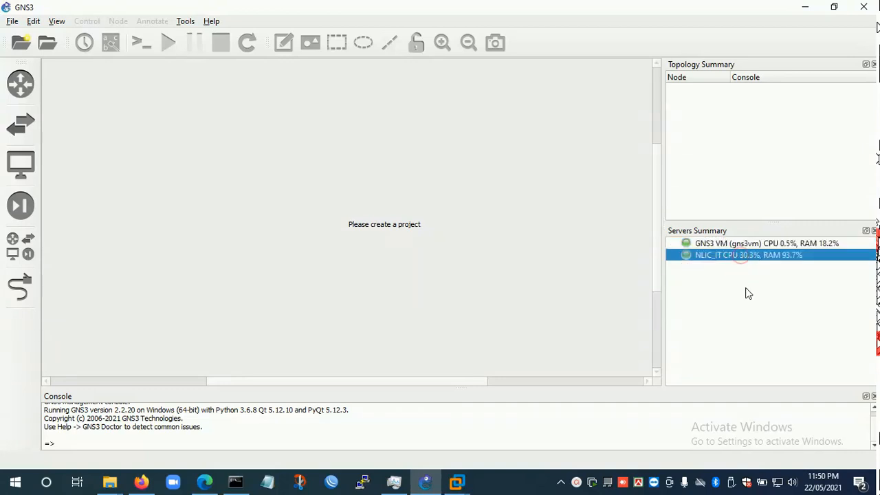
left_click(768, 246)
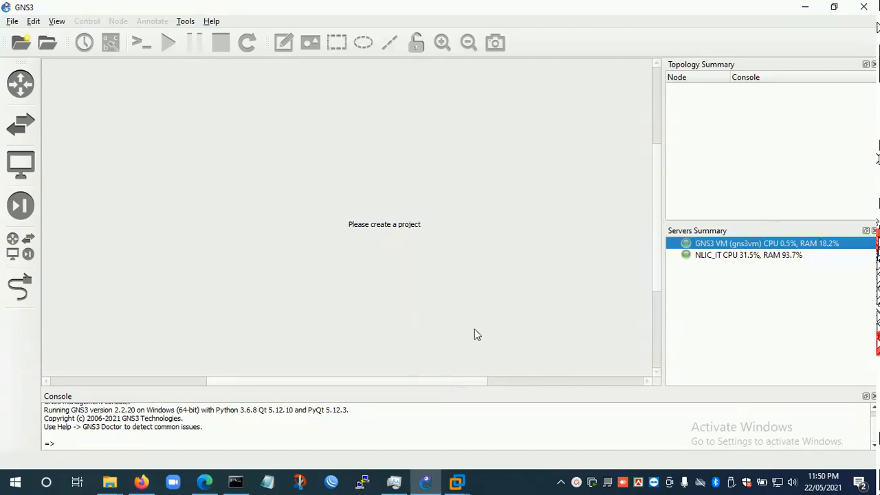
- Create a new blank project named gns3vmnew in the default projects location
left_click(12, 22)
left_click(27, 35)
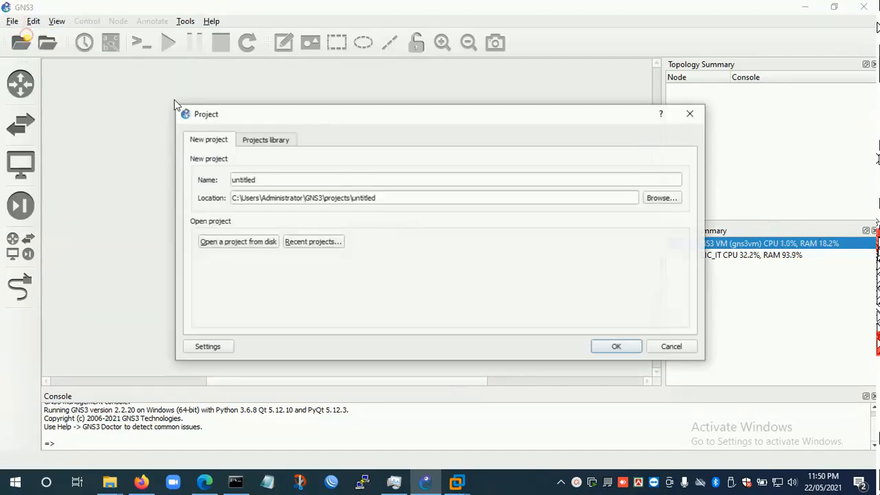
left_click_drag(289, 180, 200, 184)
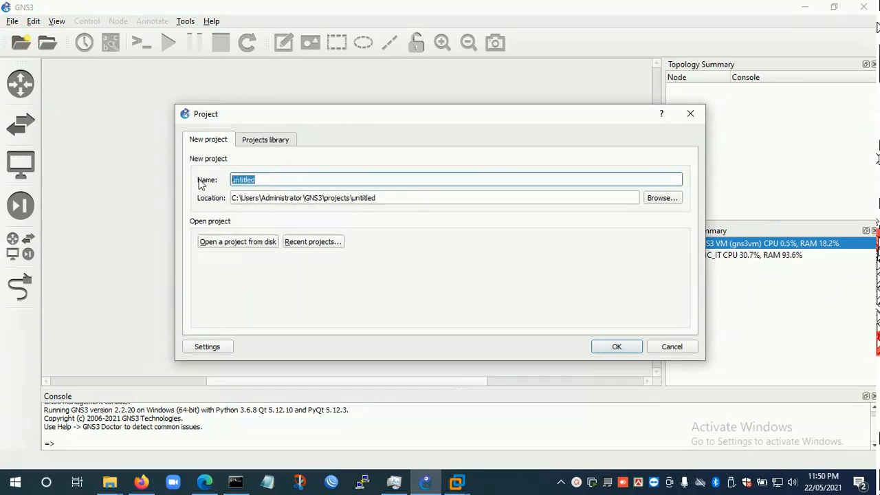
type("g")
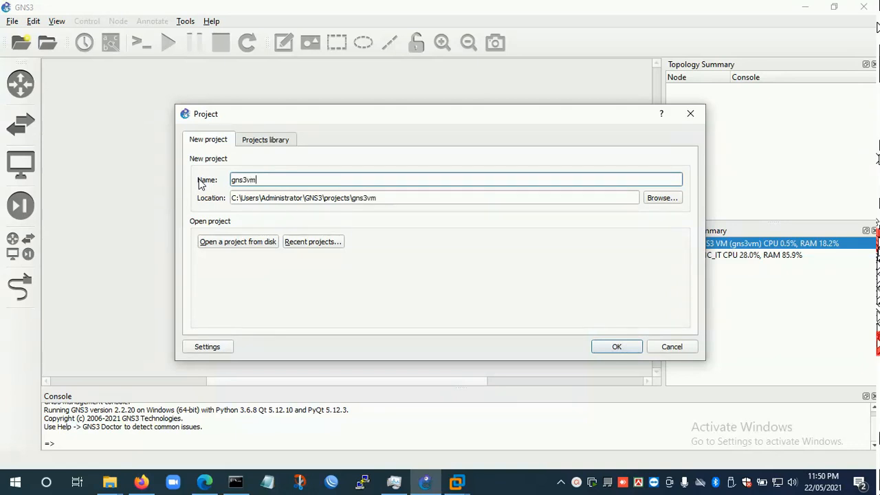
type("ns3vmnew")
left_click(606, 348)
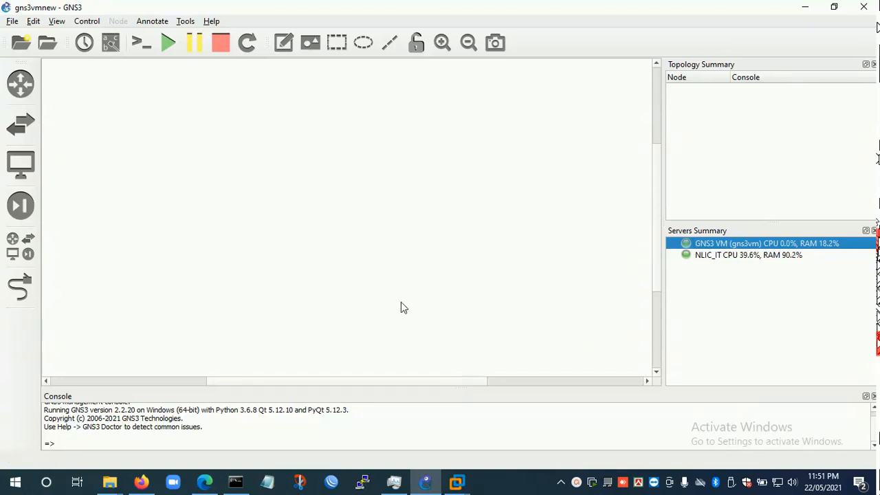
- Place three Cisco 2691 routers in the workspace and arrange them in a wide triangle with R1 at the apex
left_click(23, 129)
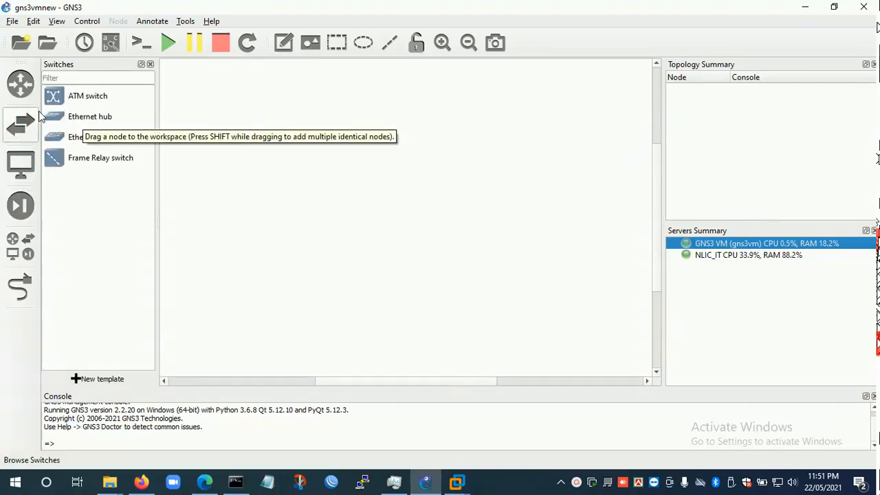
left_click(22, 88)
left_click_drag(64, 105, 398, 147)
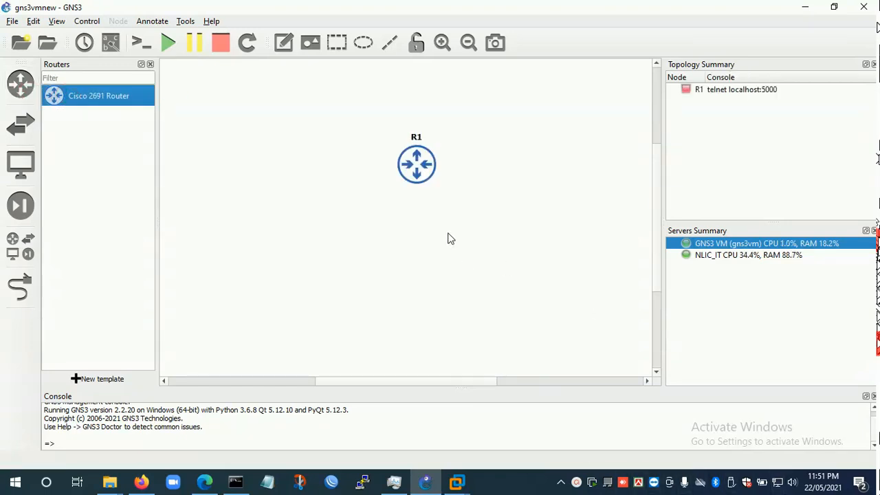
left_click_drag(78, 111, 249, 238)
left_click_drag(104, 103, 548, 244)
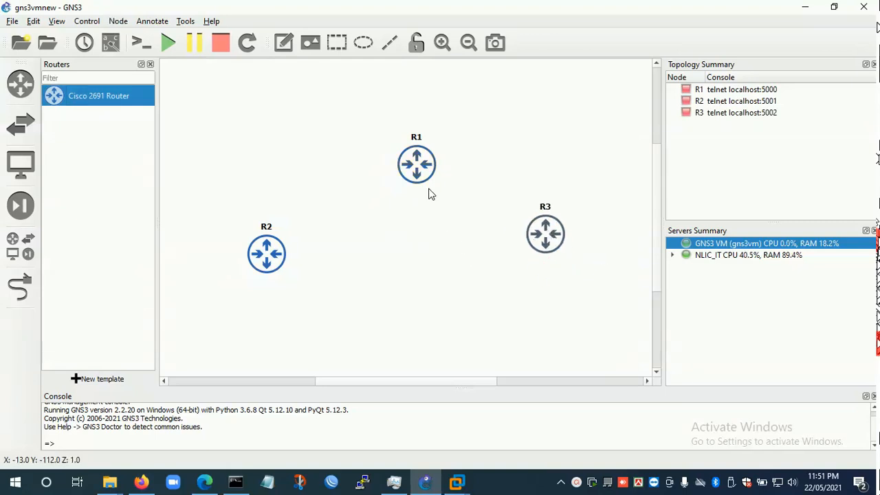
left_click_drag(424, 180, 387, 136)
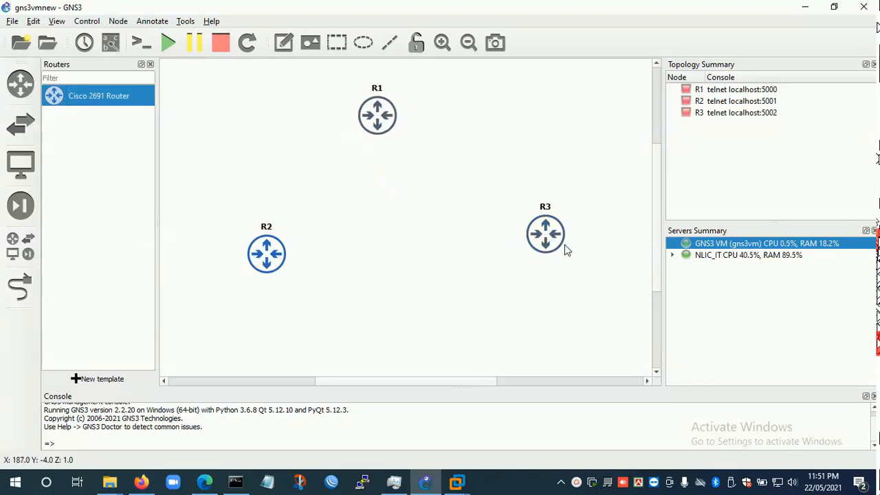
left_click_drag(548, 244, 550, 273)
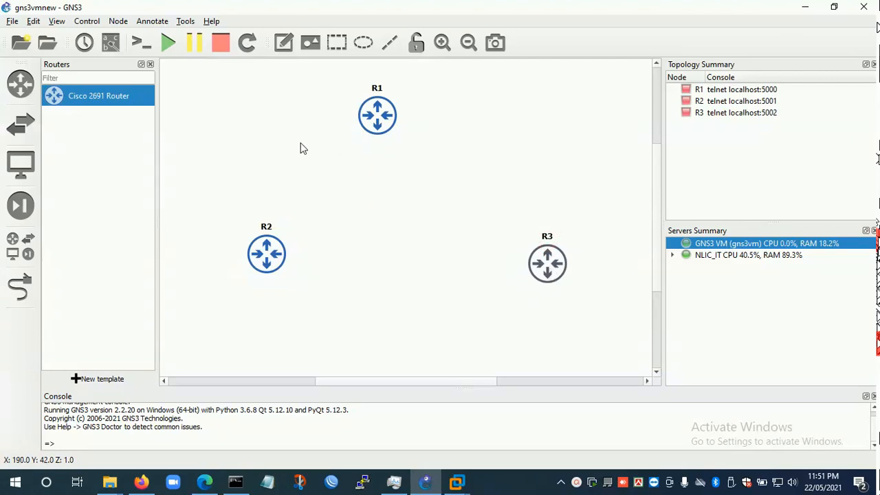
- Close the list of router devices and minimize the GNS3 window to show the desktop
left_click(150, 64)
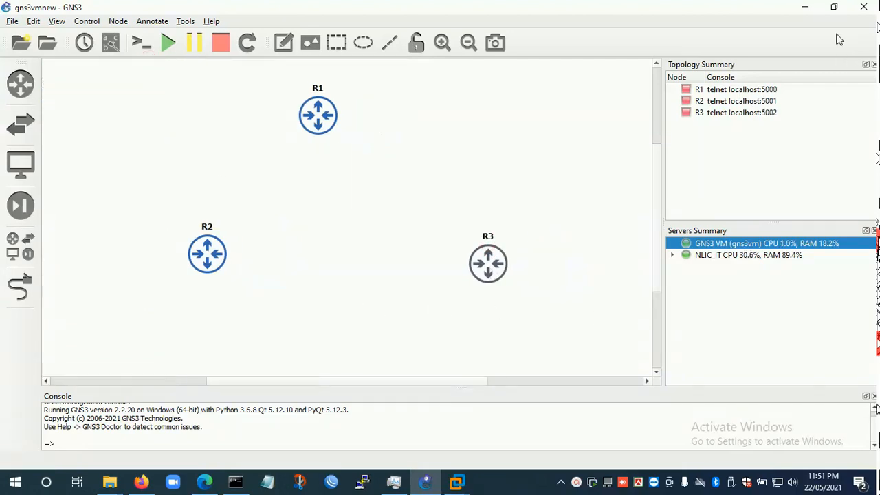
left_click(806, 7)
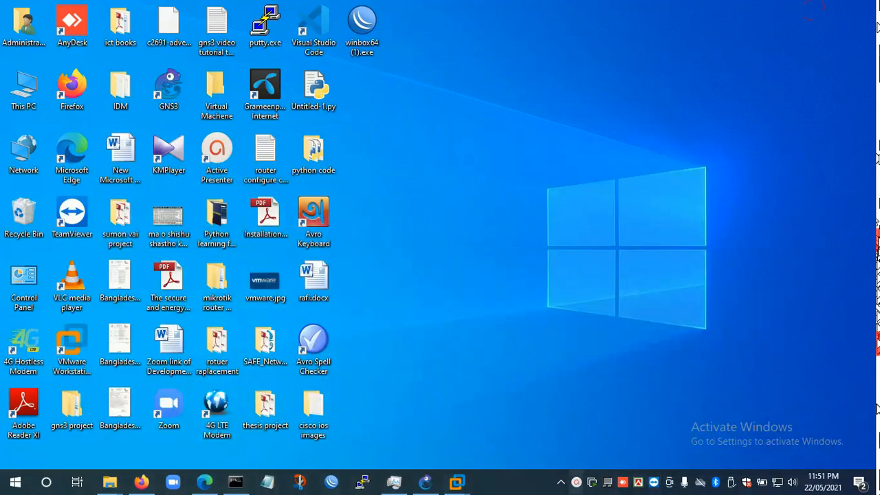